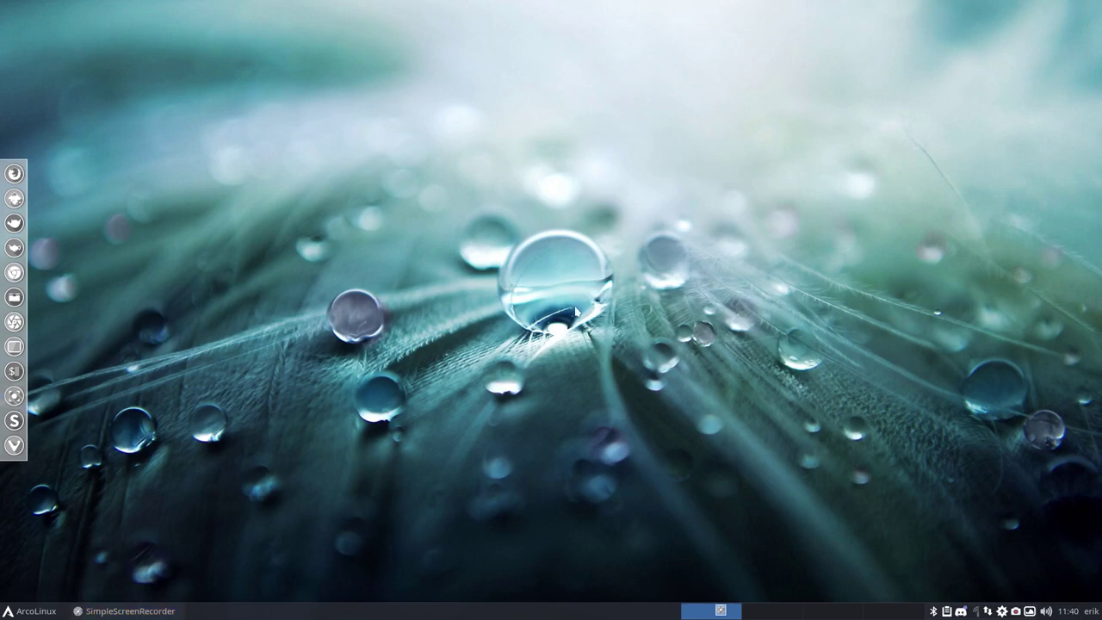
- Open a file manager window and show the contents of the USB STICK device
key("super+Return")
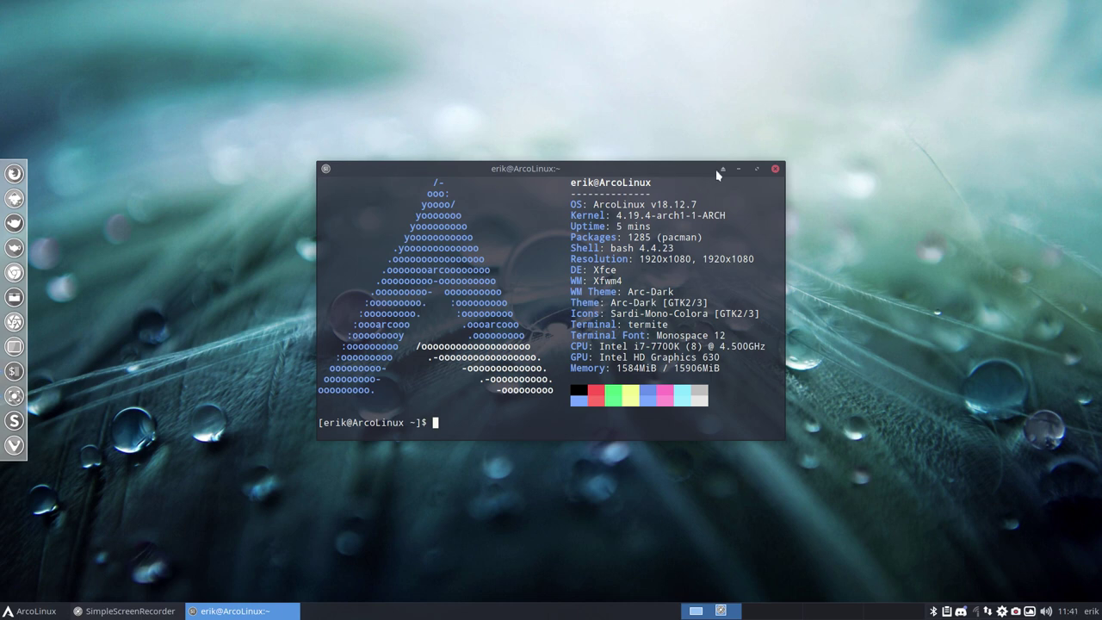
left_click(775, 168)
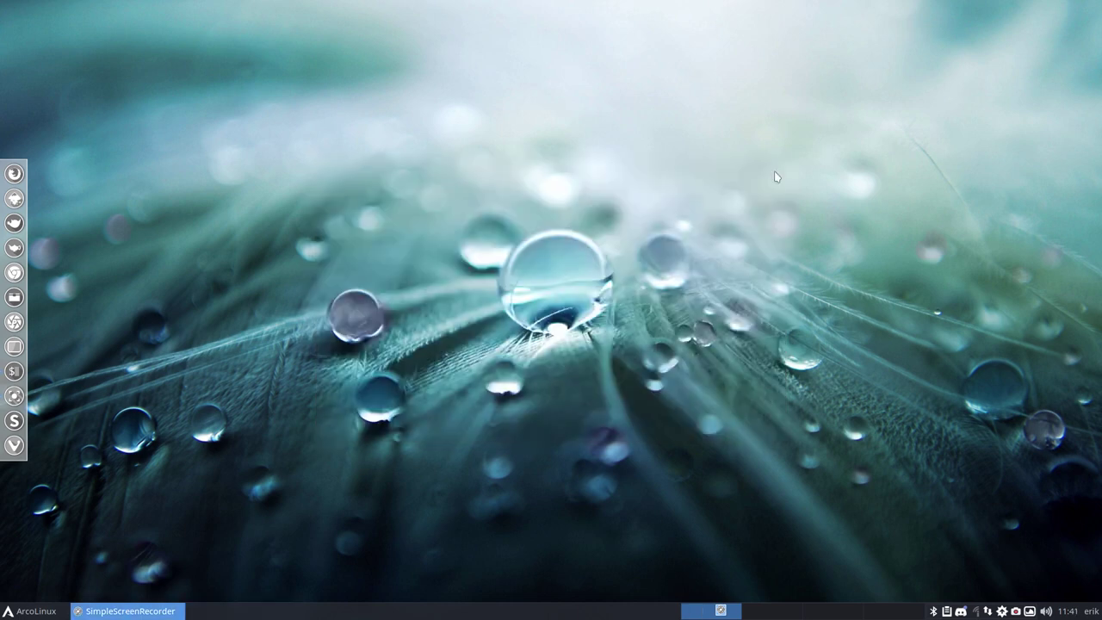
left_click(14, 297)
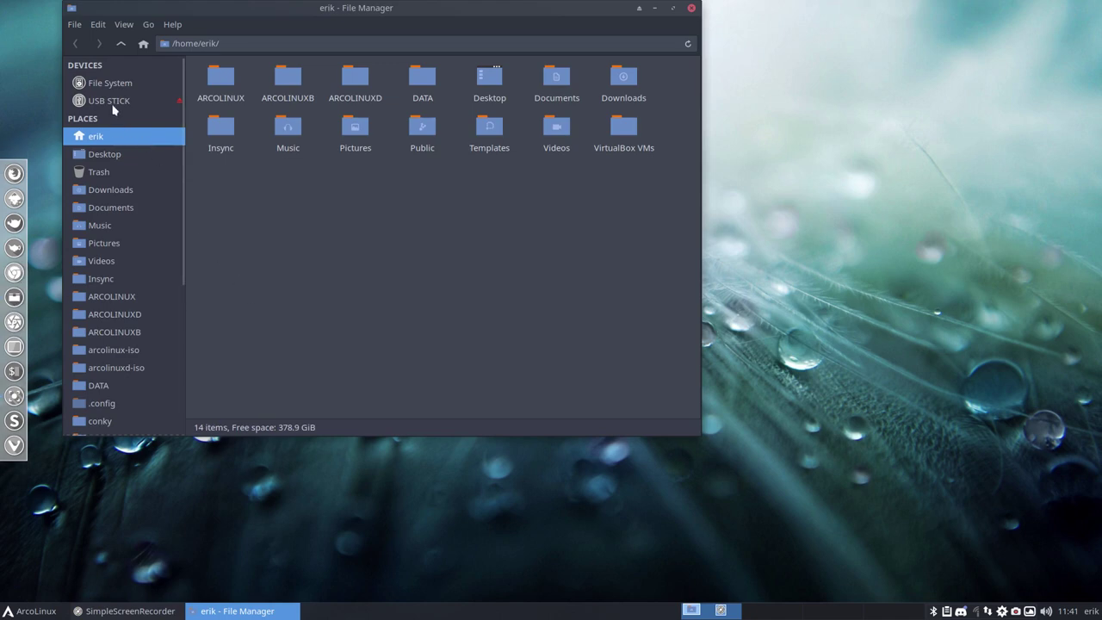
left_click(109, 101)
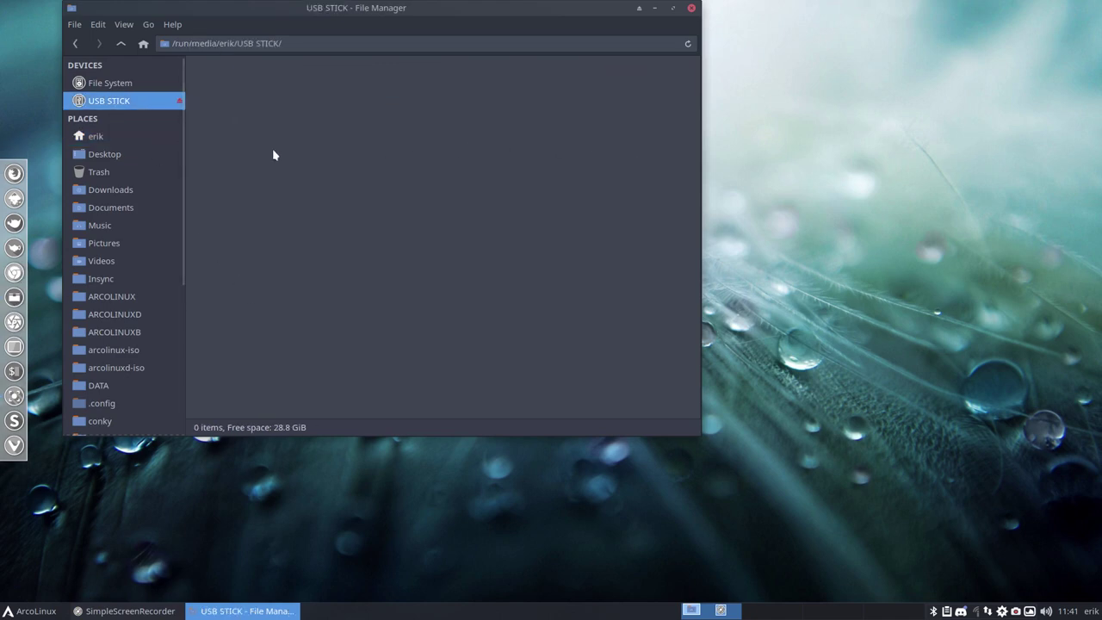
- Find and open the USB Stick Formatter, look over its target device and format settings, and close it without formatting
left_click(9, 611)
type("usb")
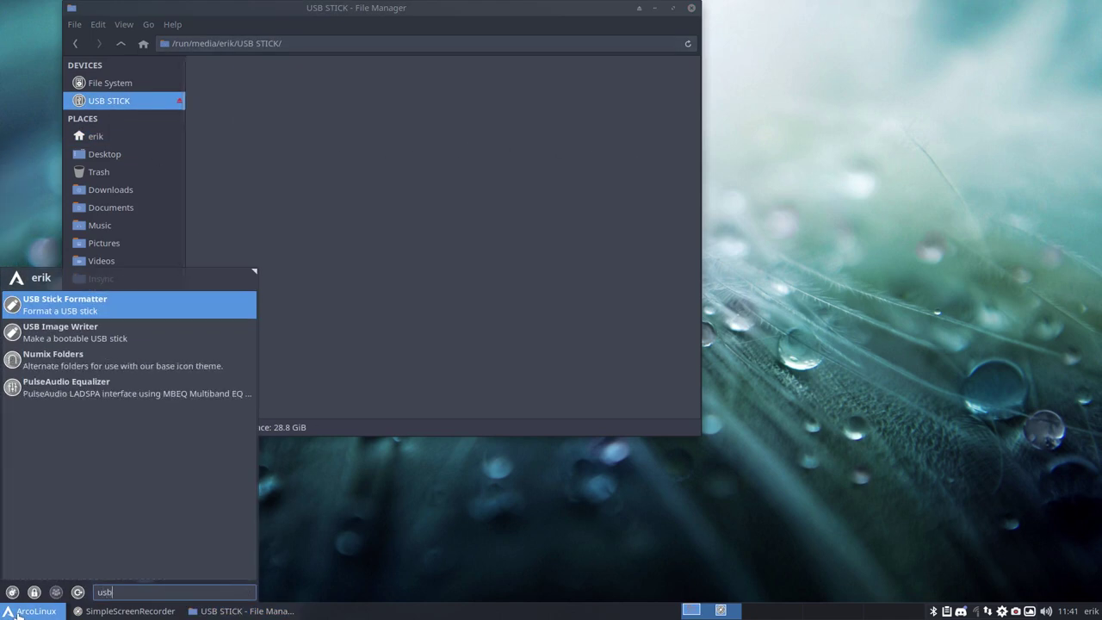
left_click(90, 311)
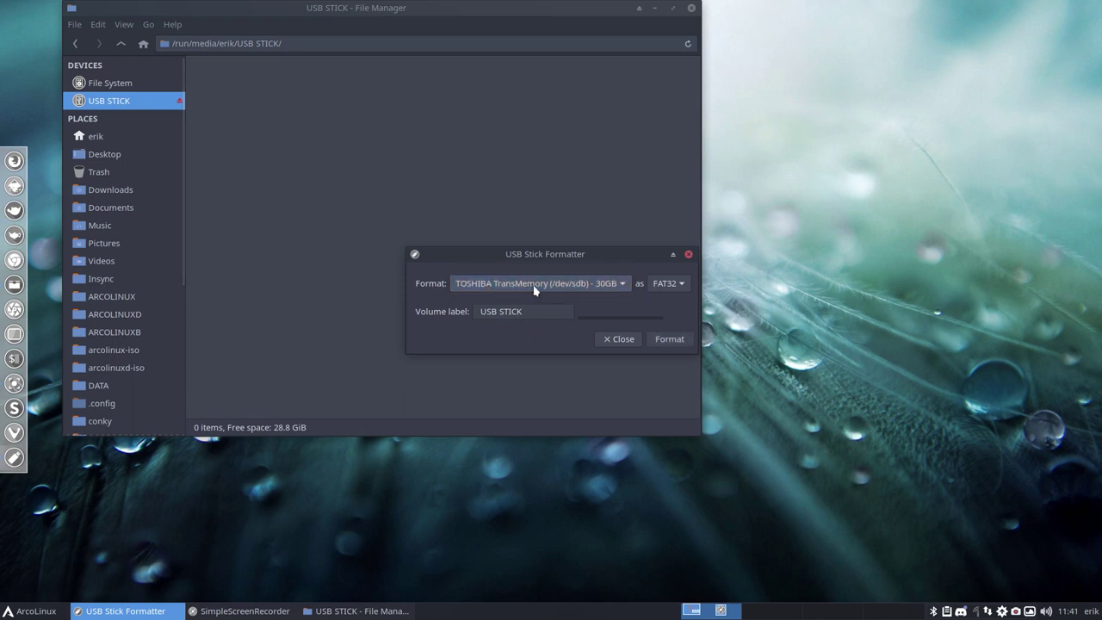
left_click(619, 339)
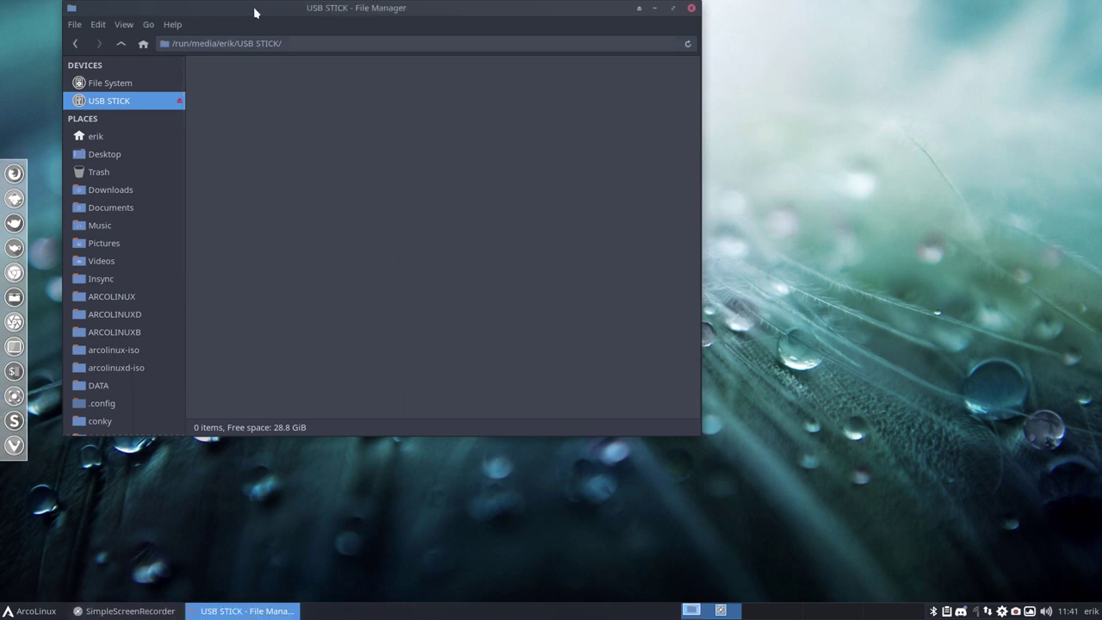
- Bring the USB STICK file window to the middle of the desktop and check the unmount and eject options for the device
left_click_drag(255, 12, 408, 92)
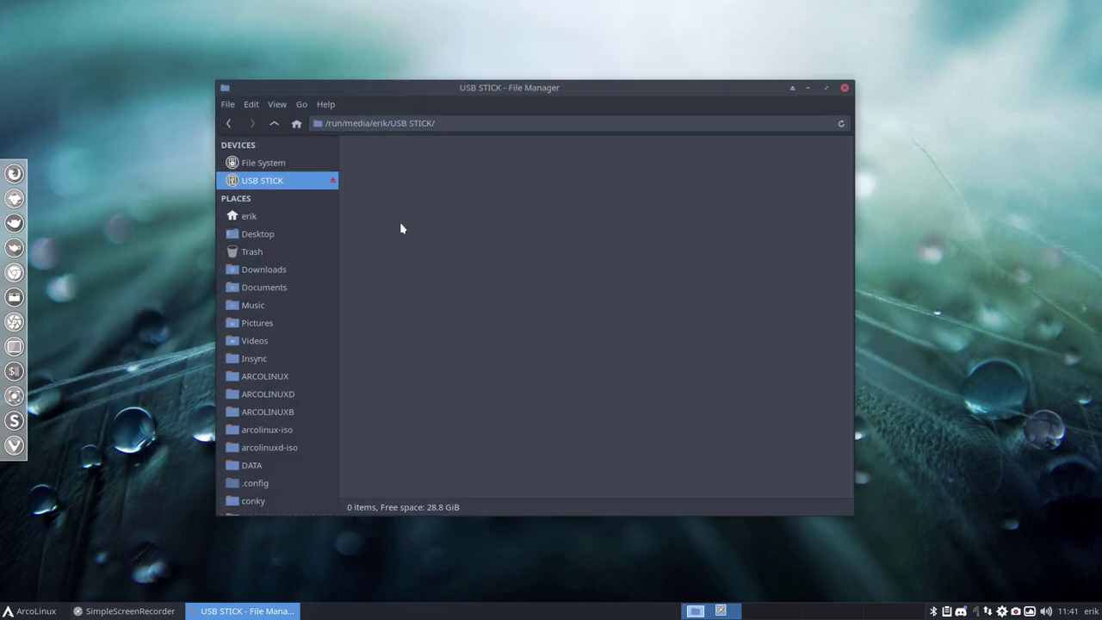
right_click(327, 187)
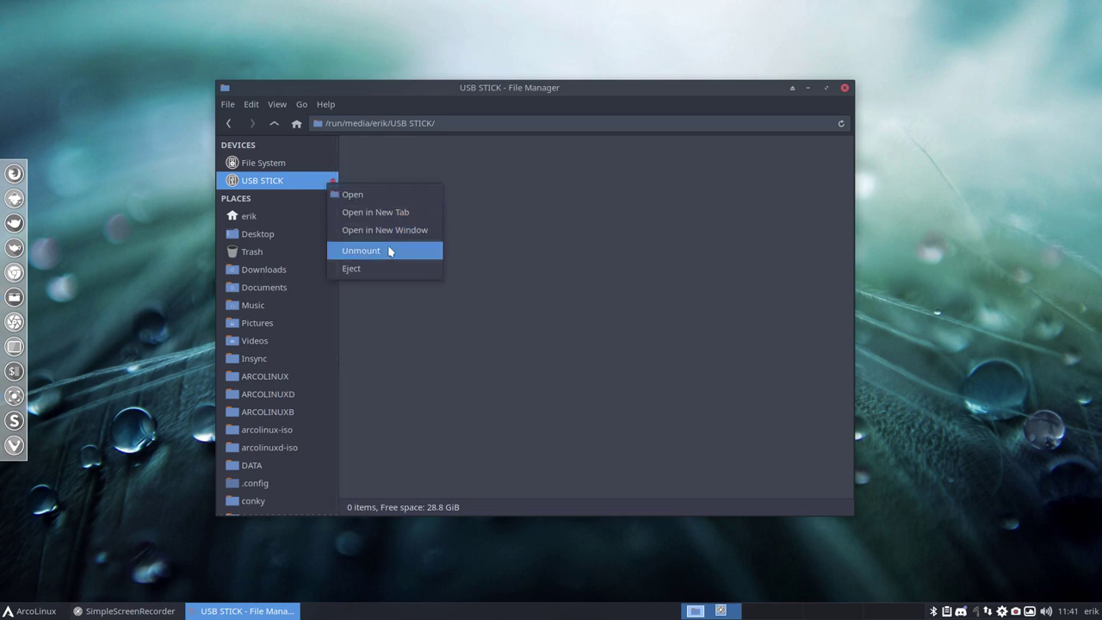
left_click(539, 301)
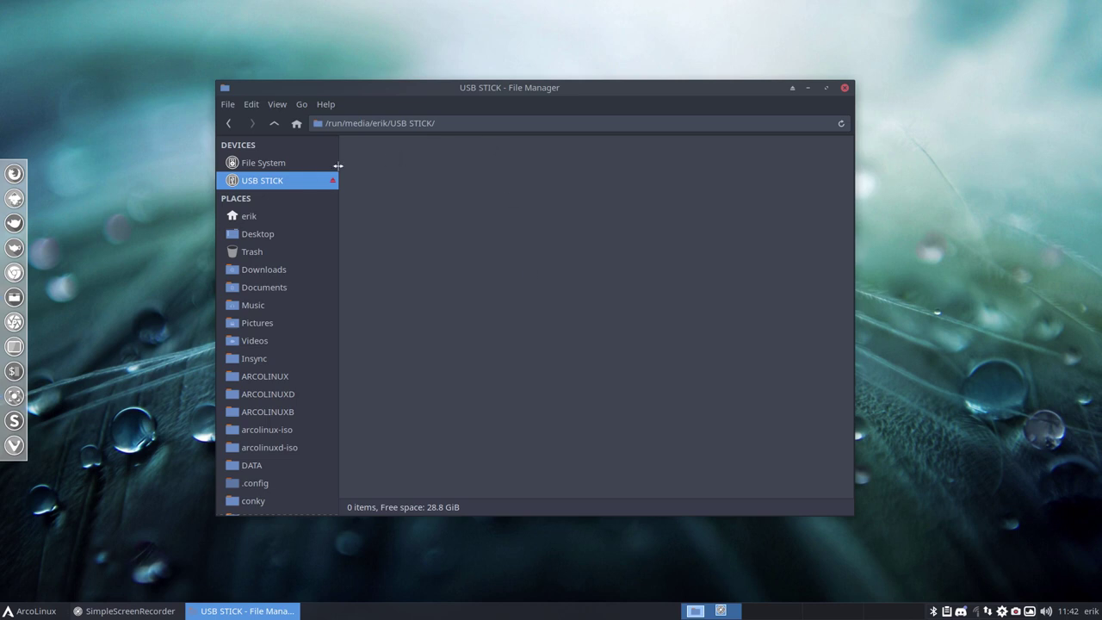
- Place the USB STICK window on the right side of the desktop and highlight the device name in its path
left_click_drag(471, 97, 718, 74)
left_click(575, 100)
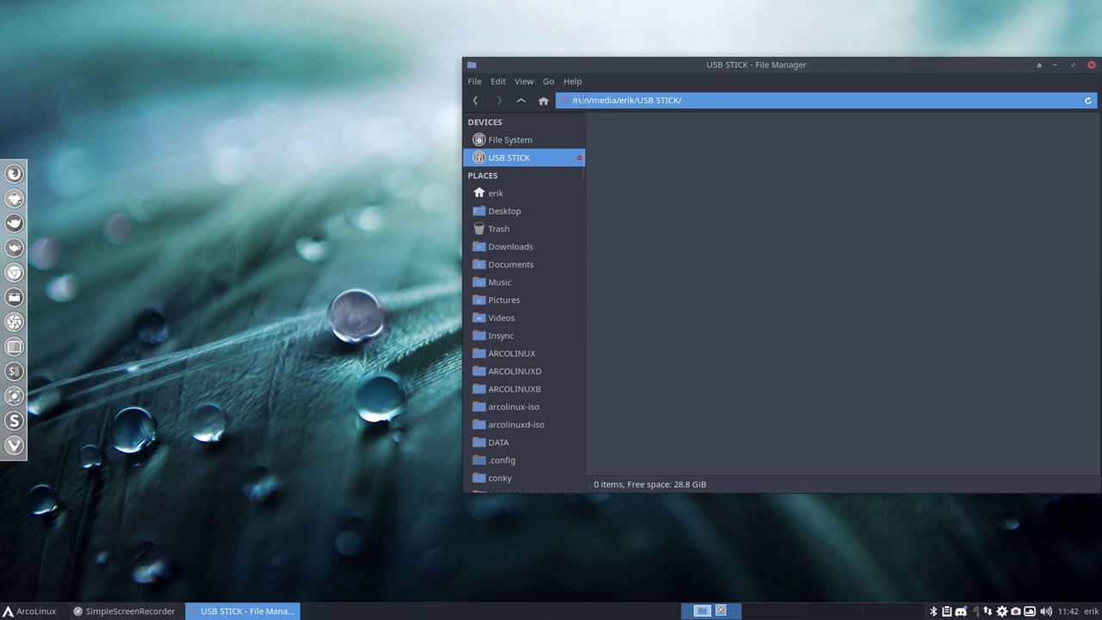
left_click_drag(637, 100, 694, 101)
- Open a second file manager window and show the home folder in it
left_click(21, 297)
left_click(20, 297)
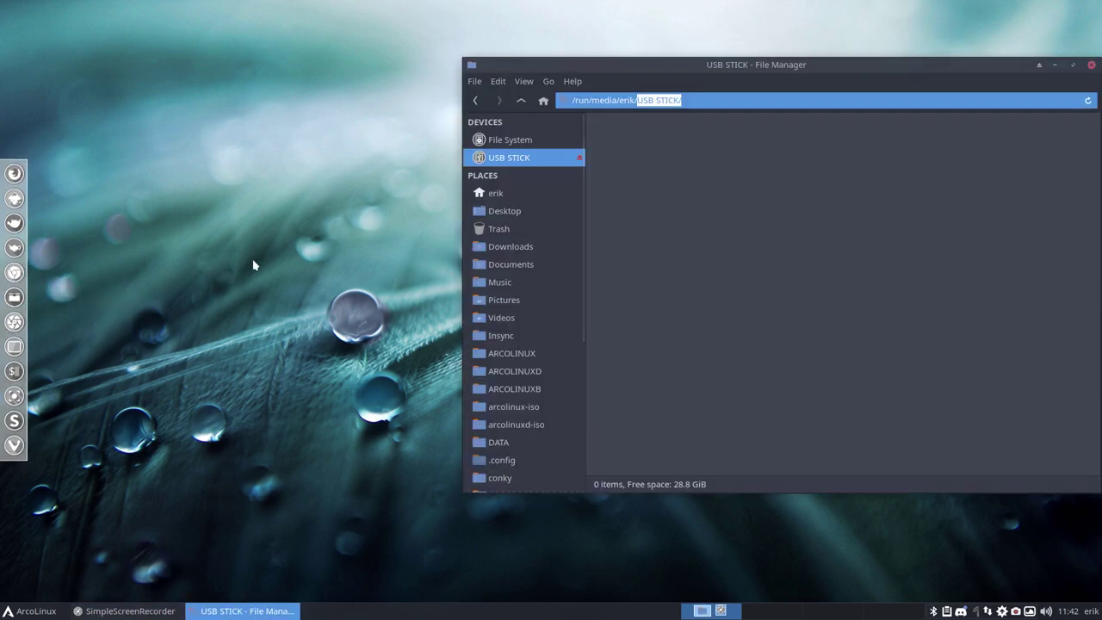
mouse_move(729, 69)
left_mouse_down()
mouse_move(519, 51)
mouse_move(733, 64)
left_mouse_up()
right_click(193, 209)
left_click(265, 214)
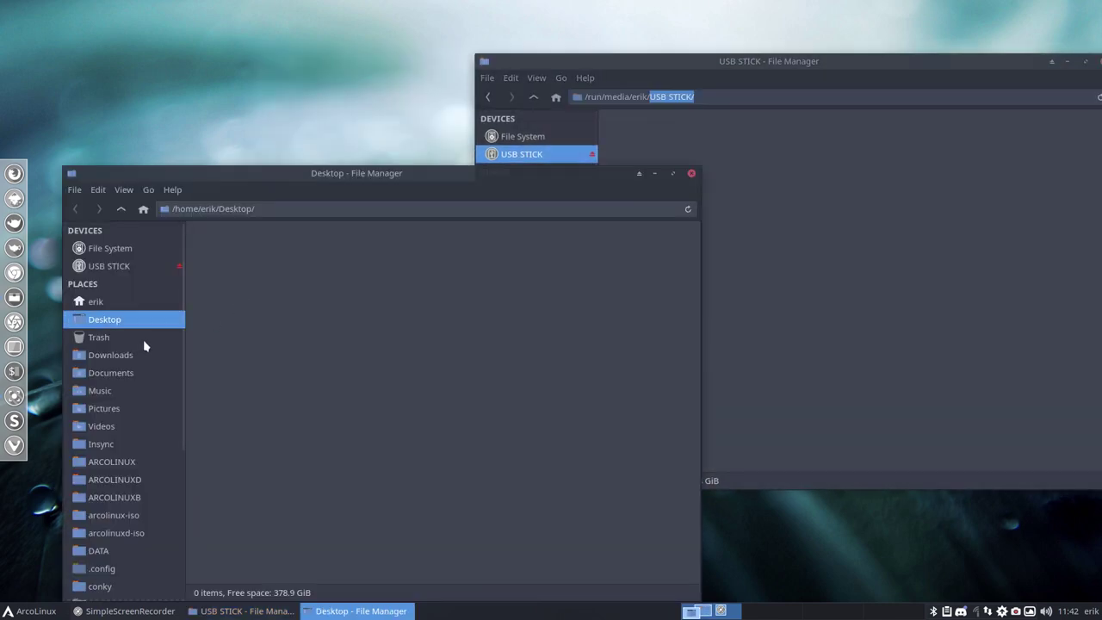
left_click(95, 303)
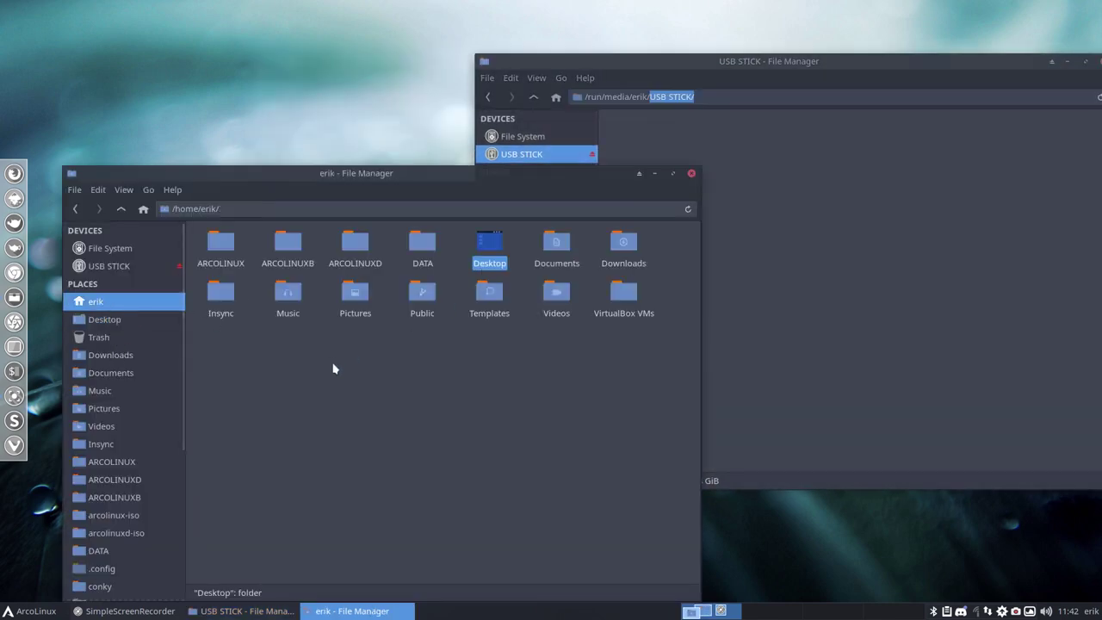
- Try to copy the ARCOLINUX, ARCOLINUXB, ARCOLINUXD and DATA folders from the home folder to the USB stick
left_click_drag(204, 235, 423, 250)
right_click(423, 250)
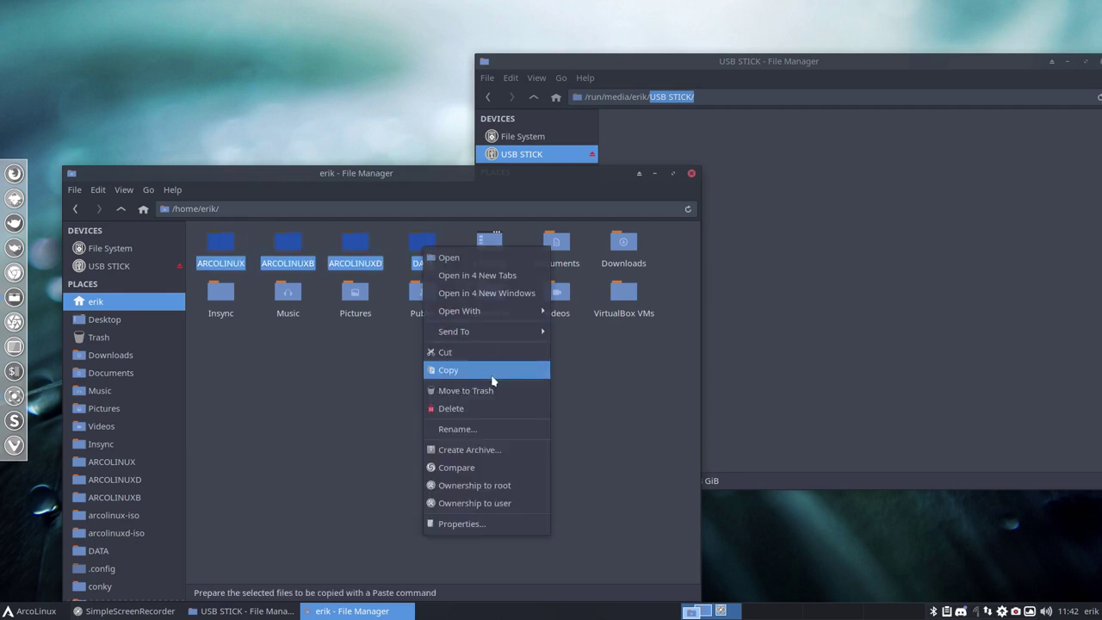
left_click(775, 300)
right_click(775, 299)
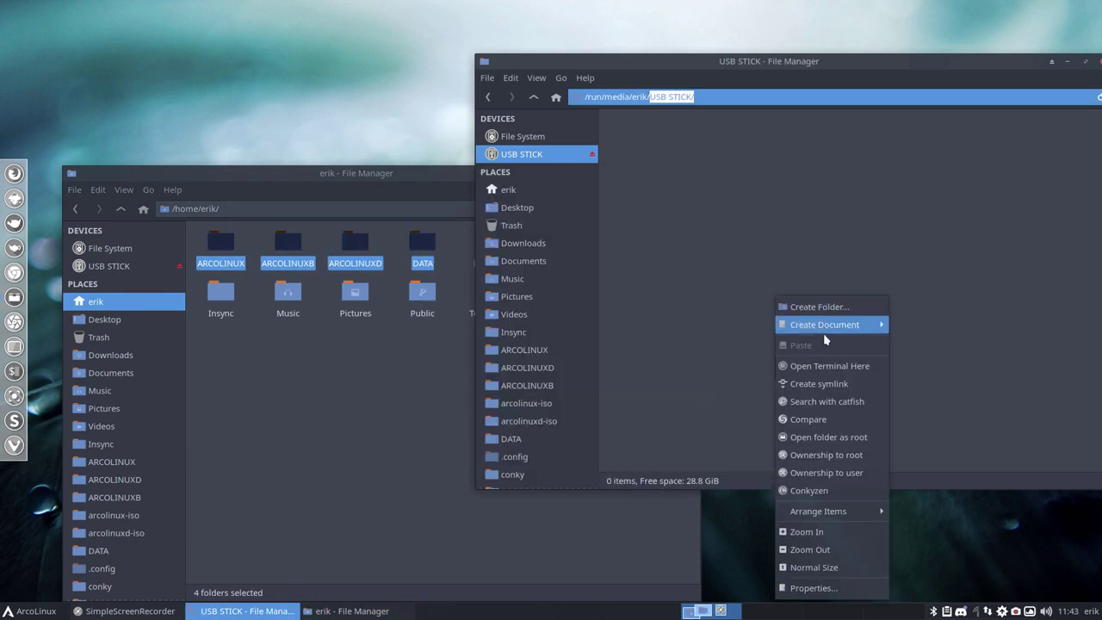
left_click(705, 416)
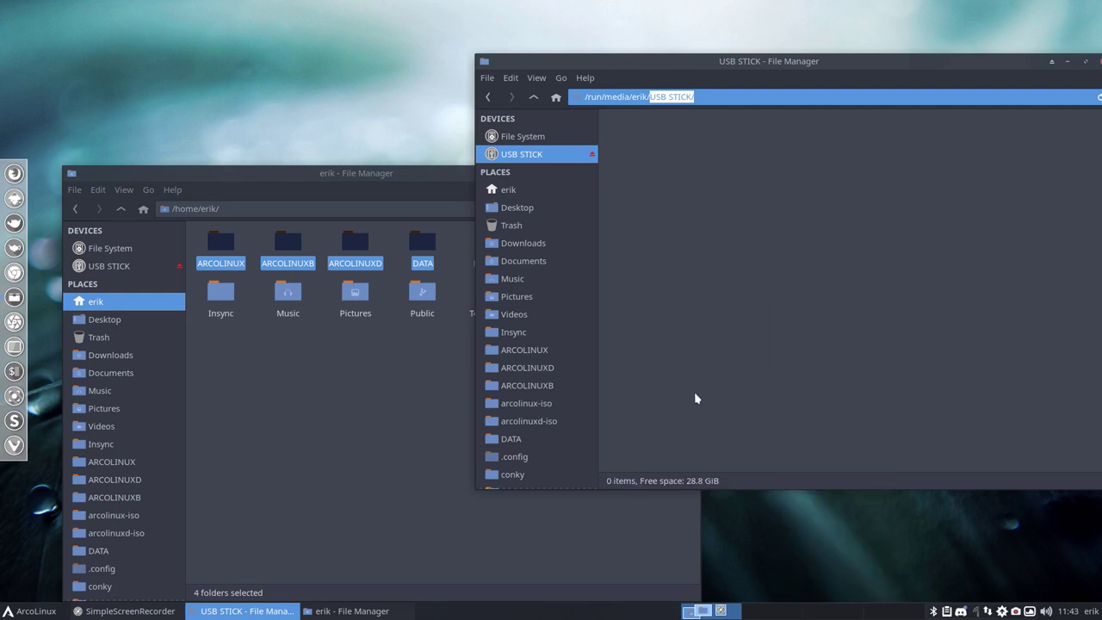
left_click(646, 176)
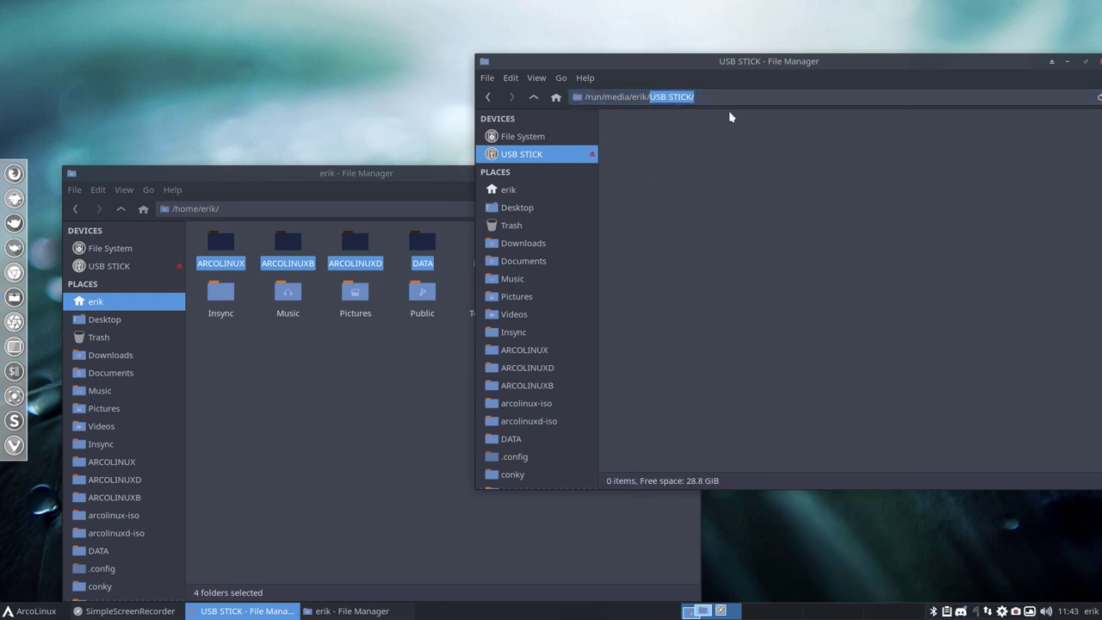
key("ctrl+l")
left_click(750, 258)
left_click(750, 258)
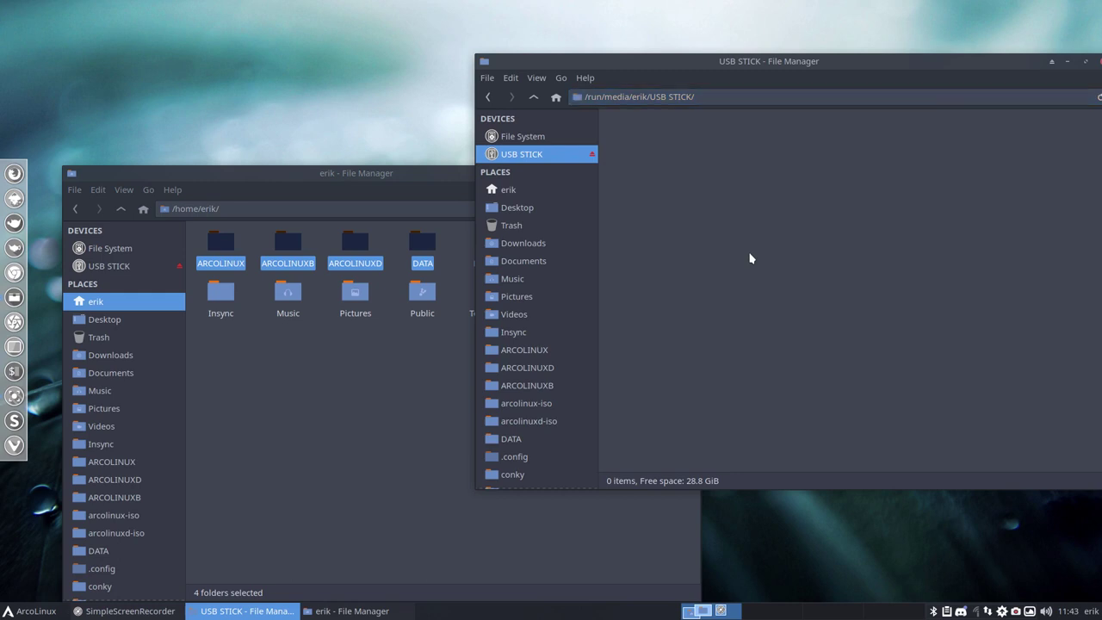
- Clear the folder selection in the home folder, select only DATA, and return to the USB STICK window
left_click(345, 361)
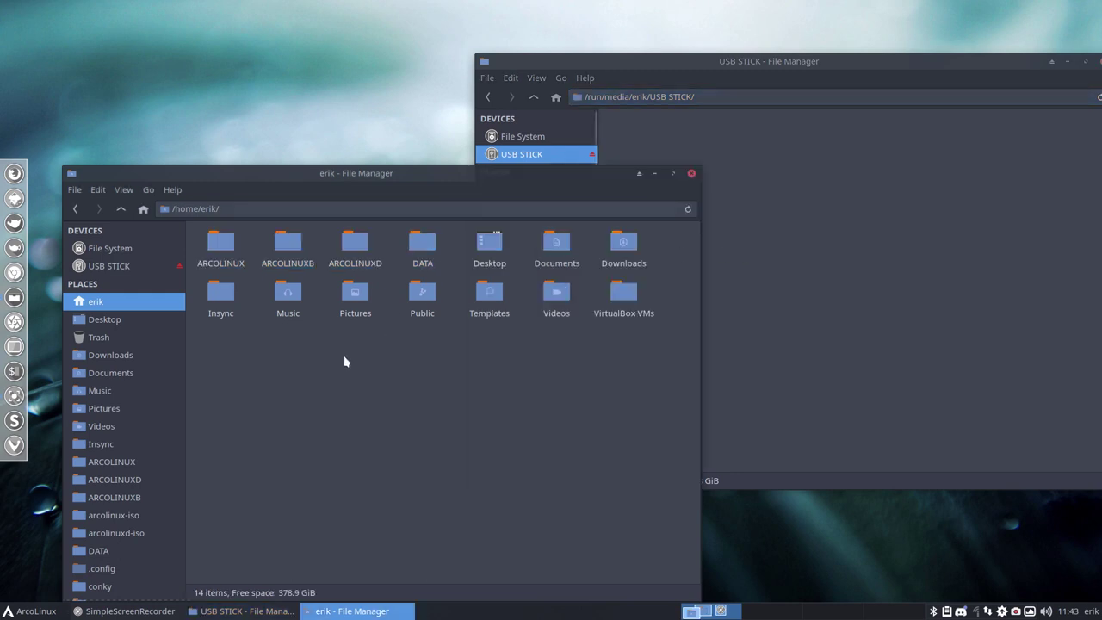
left_click(423, 250)
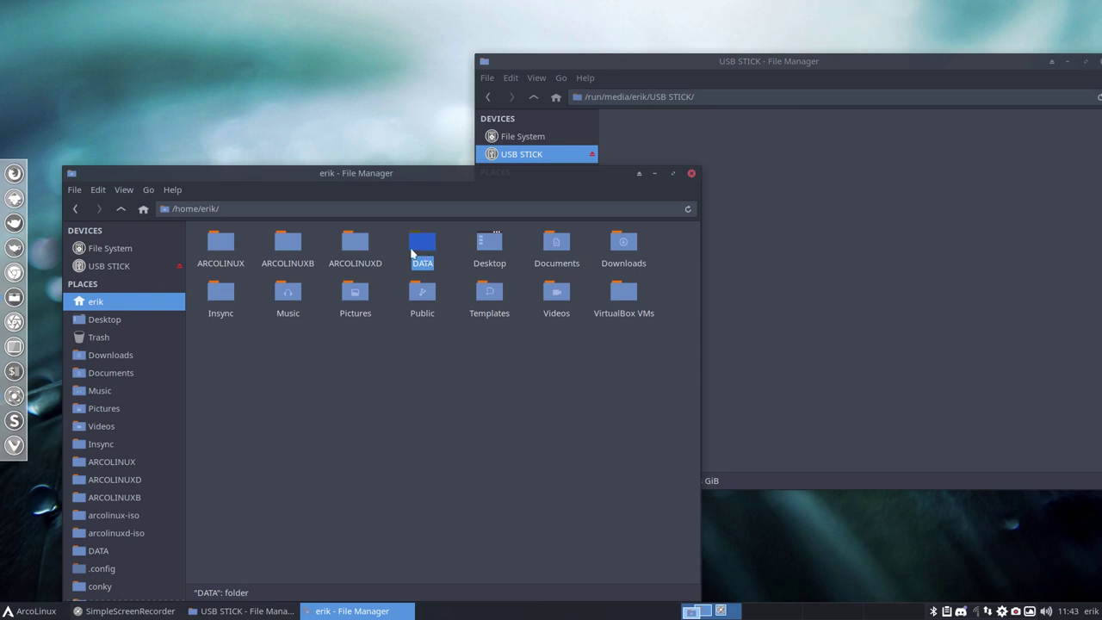
left_click(745, 188)
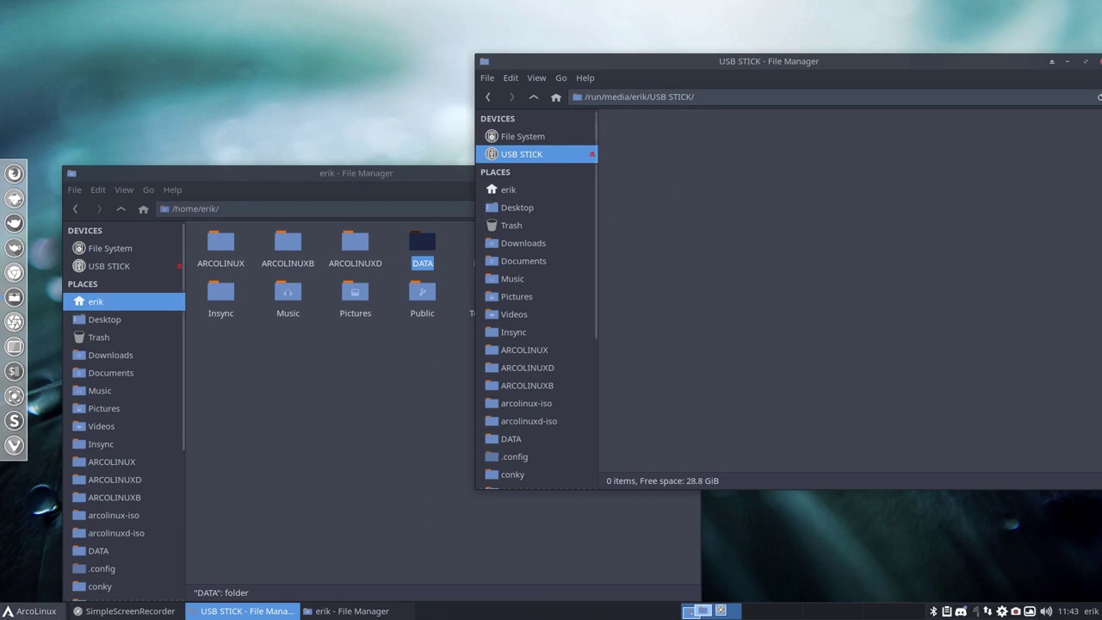
- Find and launch Grsync, and move its window away from the corner toward the middle of the desktop
left_click(25, 612)
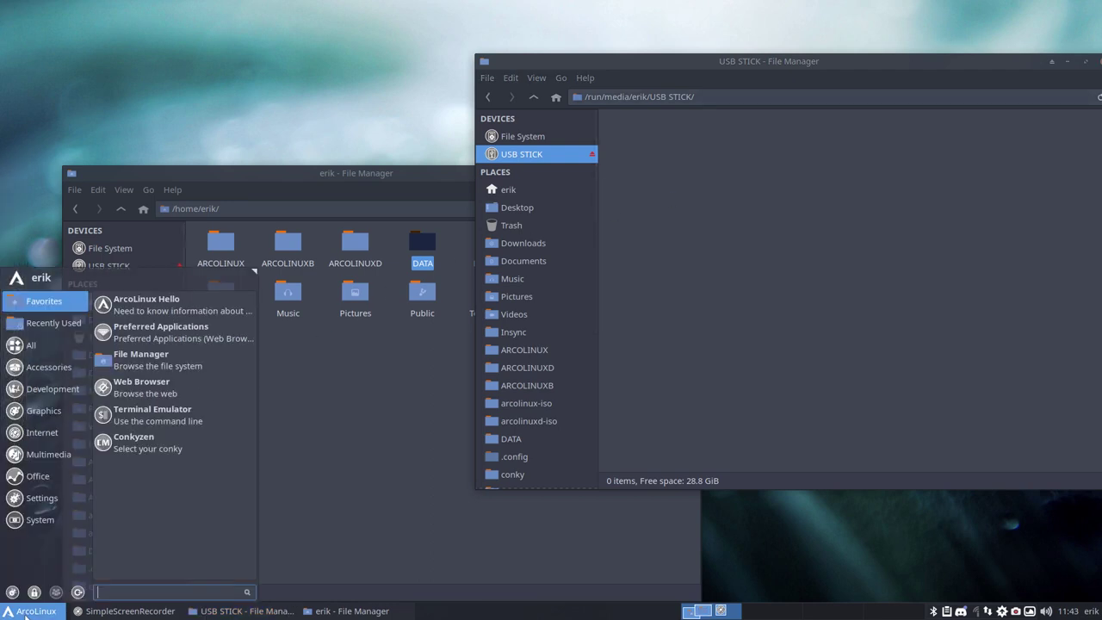
type("gr")
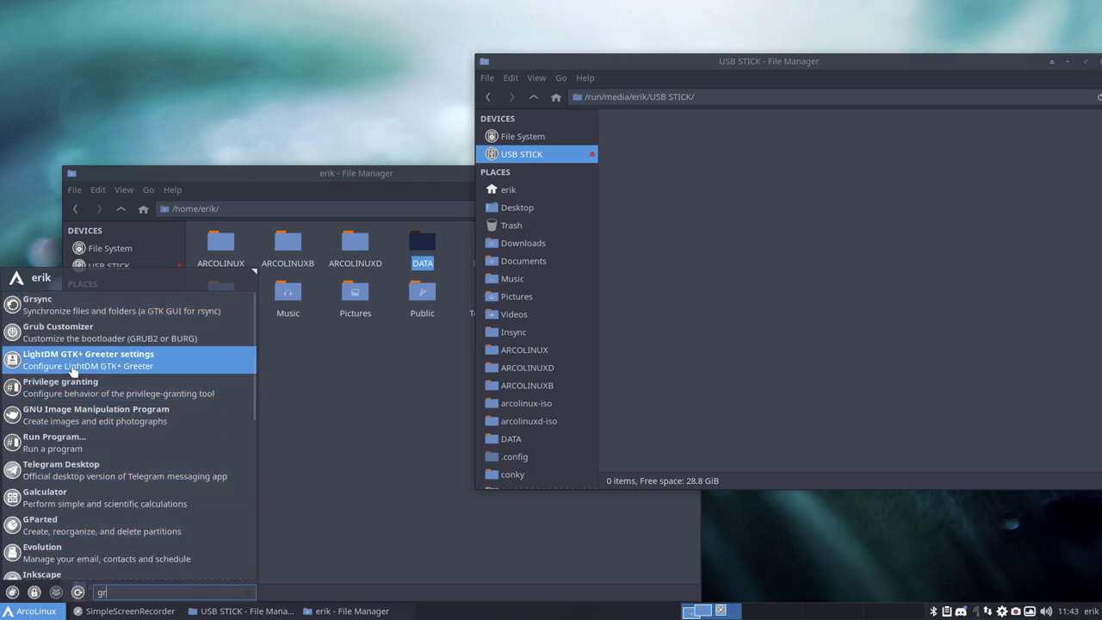
left_click(184, 312)
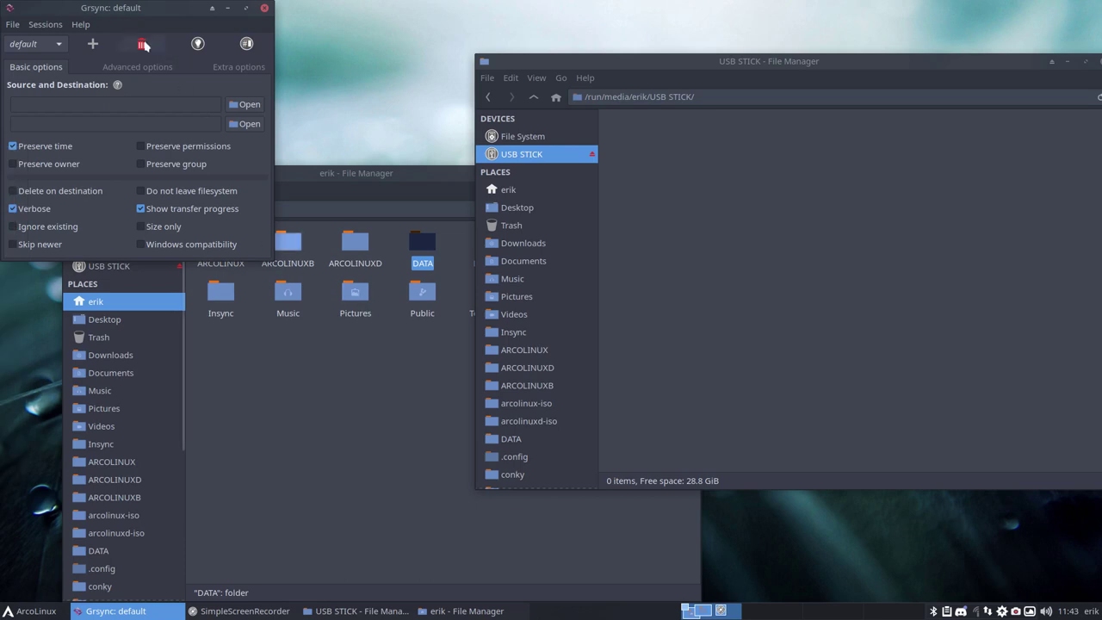
left_click_drag(124, 14, 528, 210)
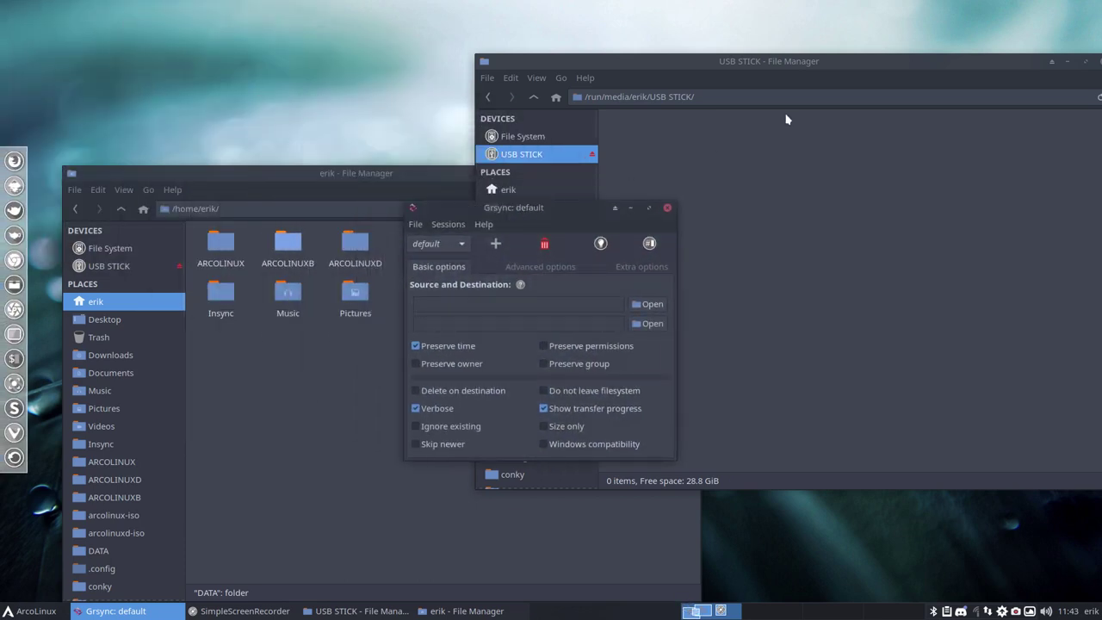
- Tile the USB STICK window into the upper right quarter of the desktop and the home folder window into the lower right quarter
left_click_drag(1001, 62, 1089, 7)
left_click(320, 177)
left_click_drag(320, 176, 1094, 610)
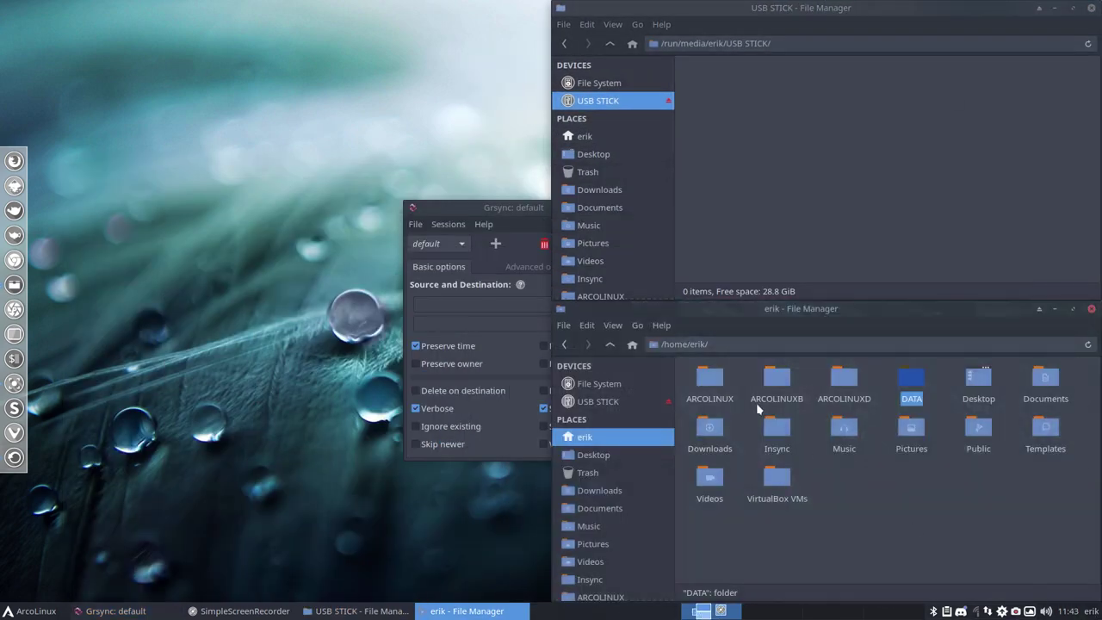
- Move the Grsync window to the free left half of the desktop and enlarge it to fill most of that width
left_click_drag(514, 209, 156, 161)
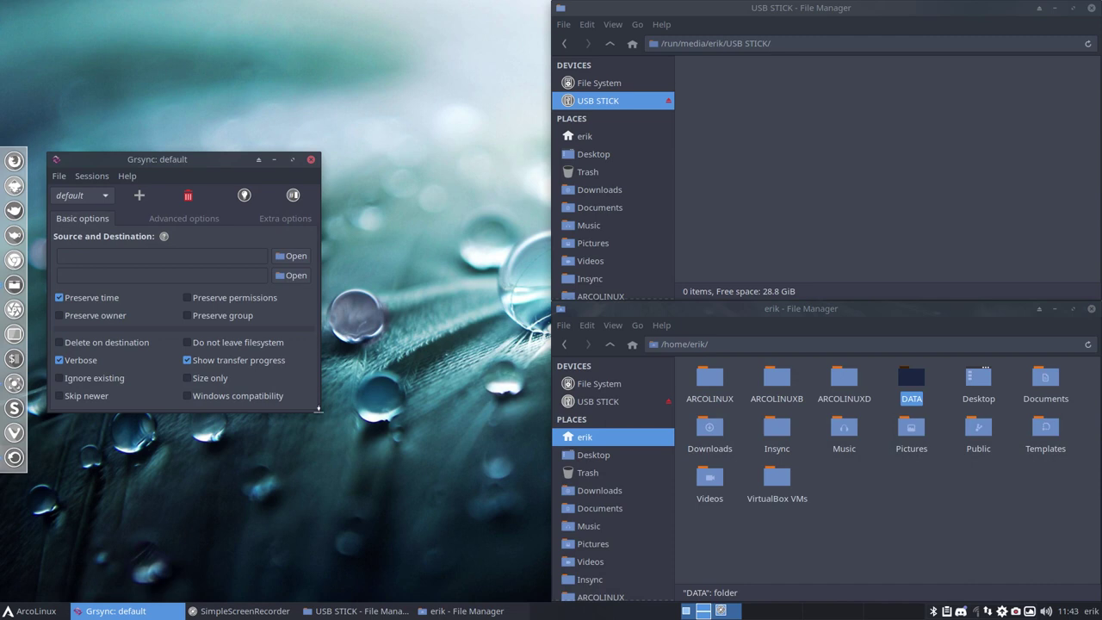
left_click_drag(319, 411, 326, 538)
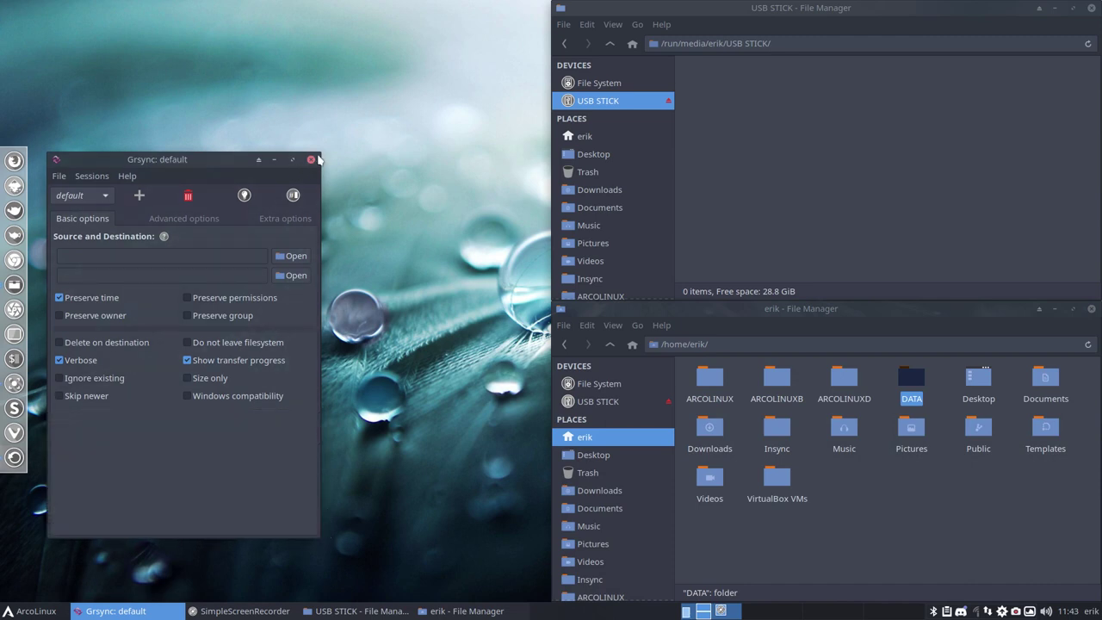
left_click_drag(285, 479, 512, 490)
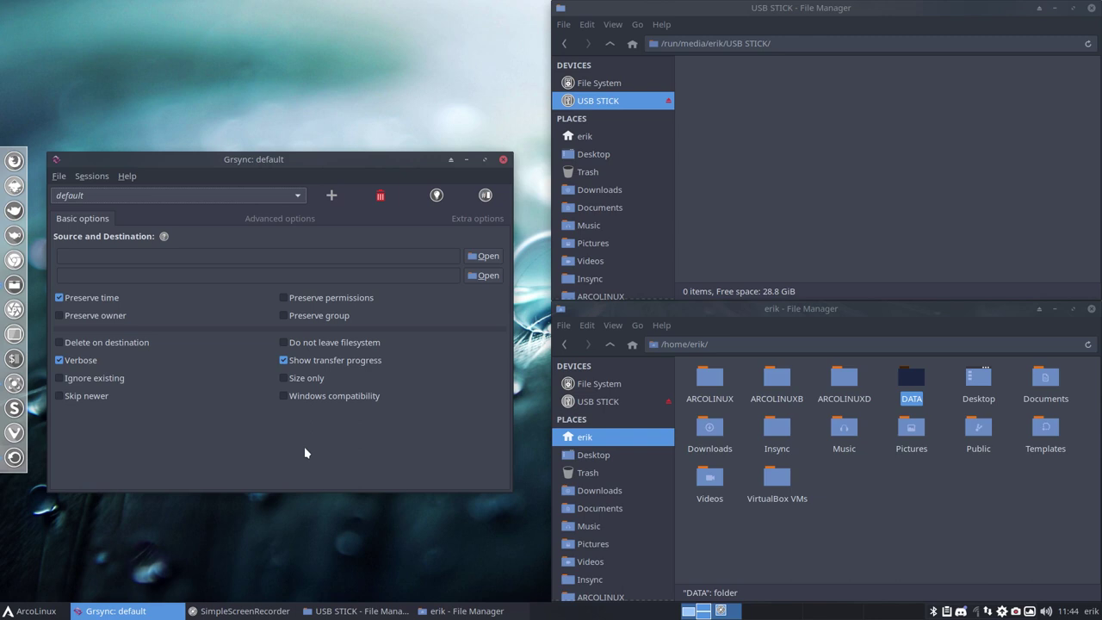
left_click_drag(304, 446, 485, 503)
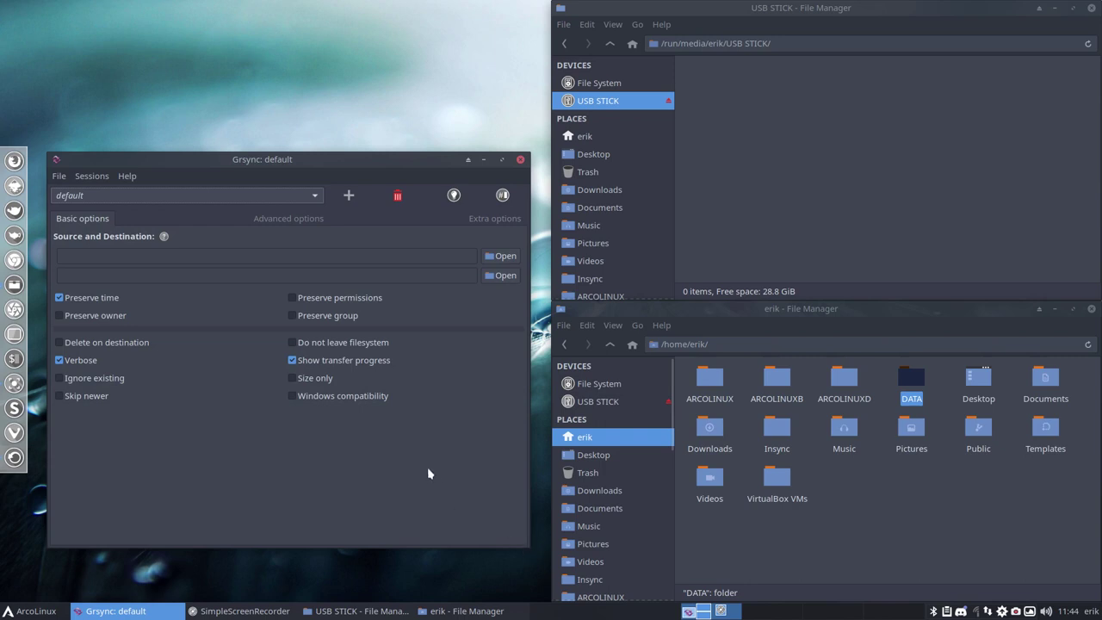
left_click_drag(428, 471, 373, 480)
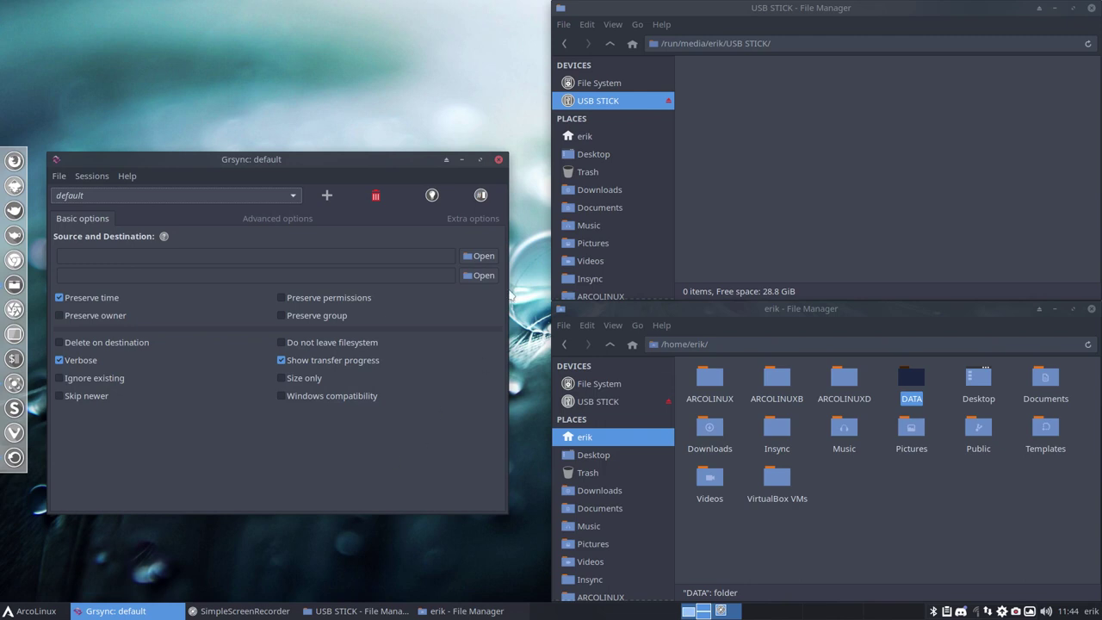
- Set the Grsync source directory to the DATA folder in the home directory
left_click(480, 256)
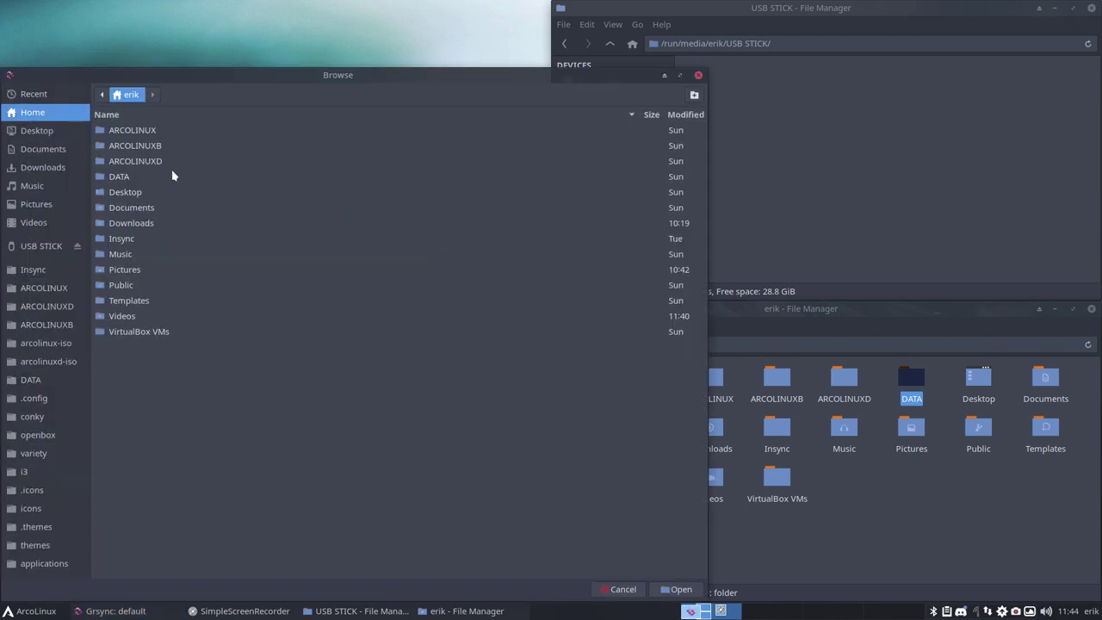
left_click(140, 175)
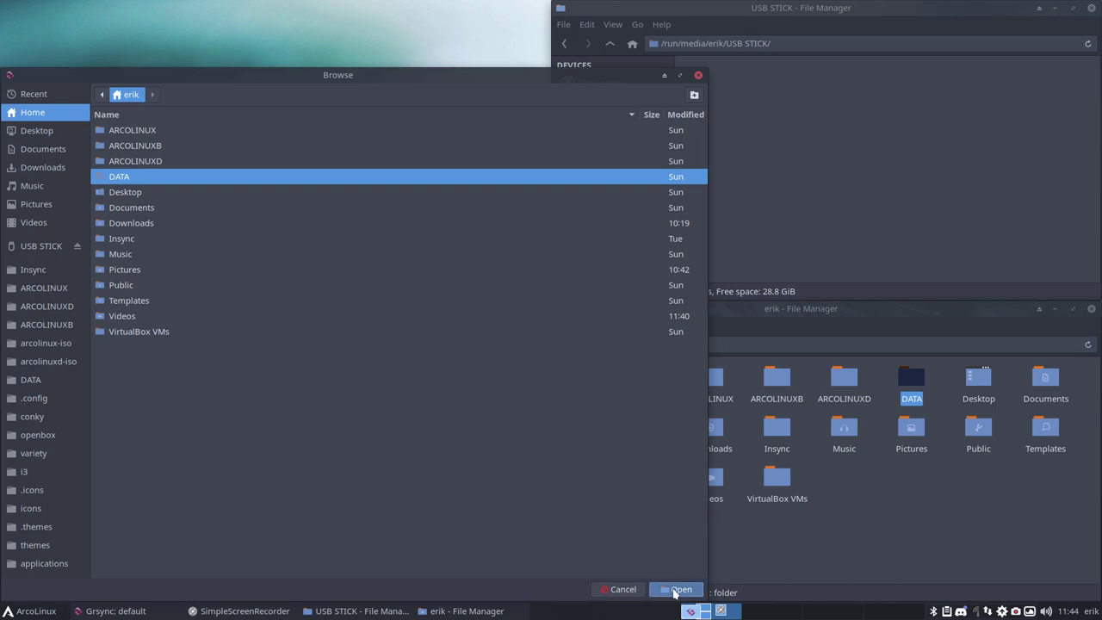
left_click(680, 589)
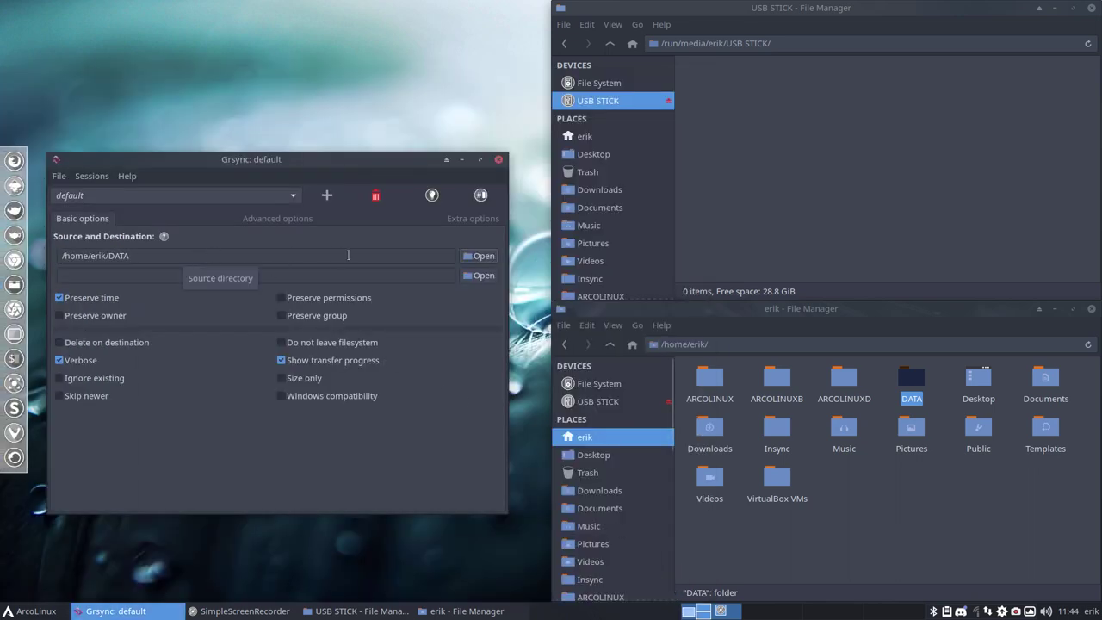
- Set the Grsync destination directory to the root of the USB STICK drive
left_click(483, 276)
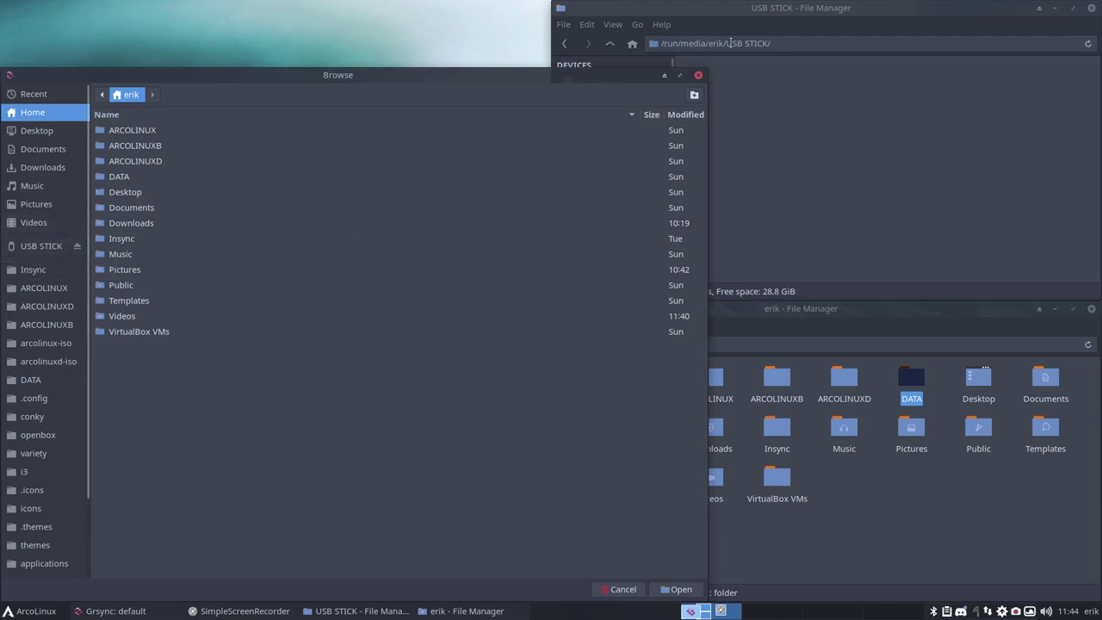
left_click(48, 248)
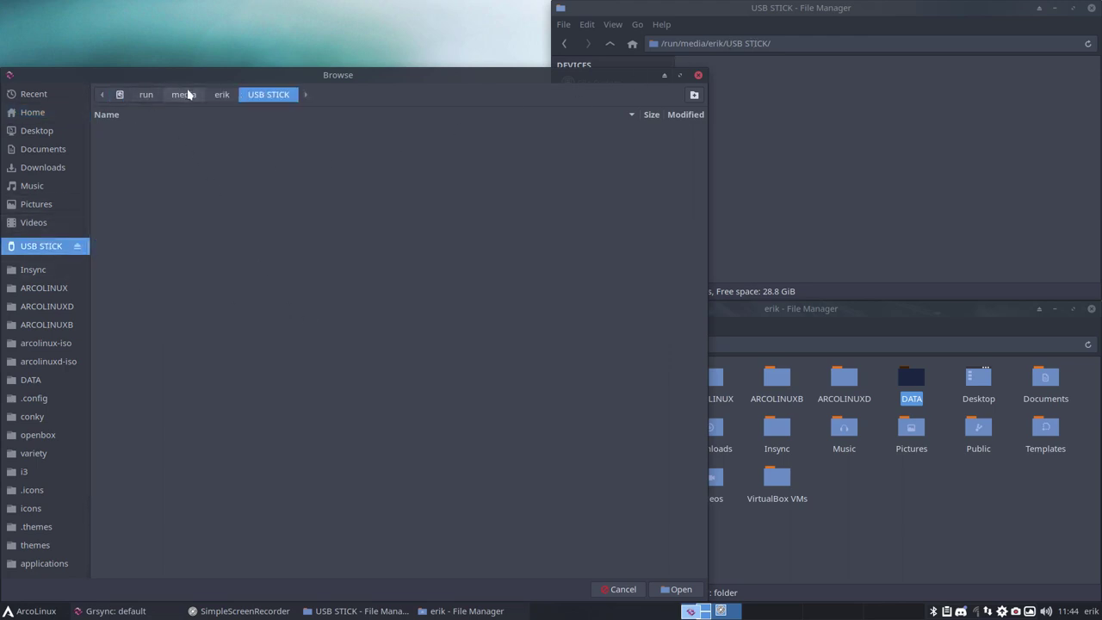
left_click(680, 590)
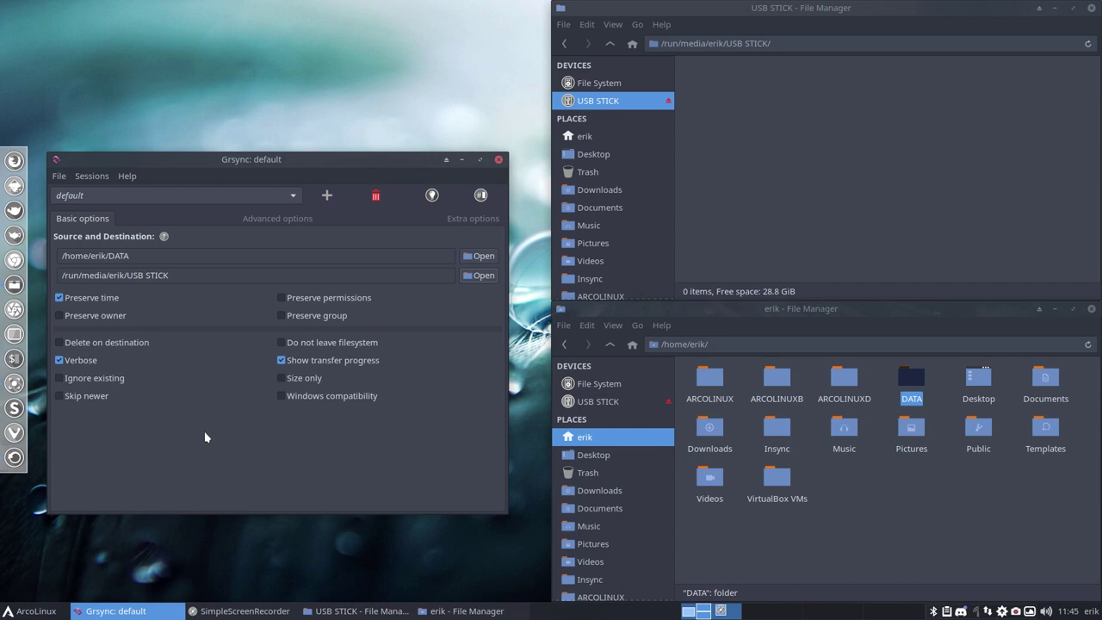
left_click(95, 176)
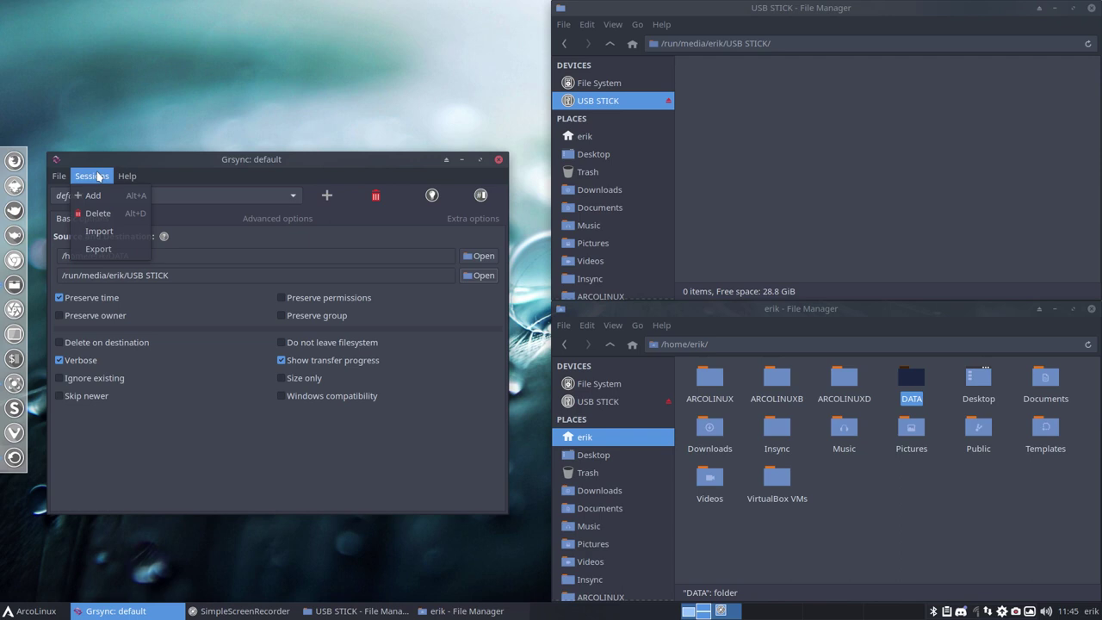
left_click(202, 165)
left_click(92, 176)
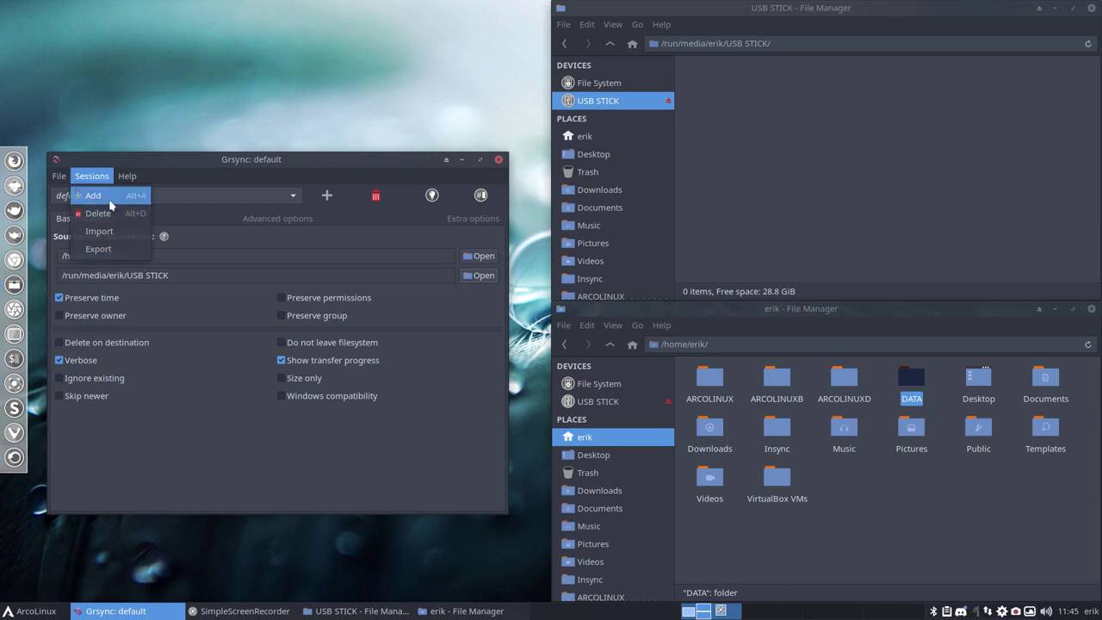
left_click(211, 163)
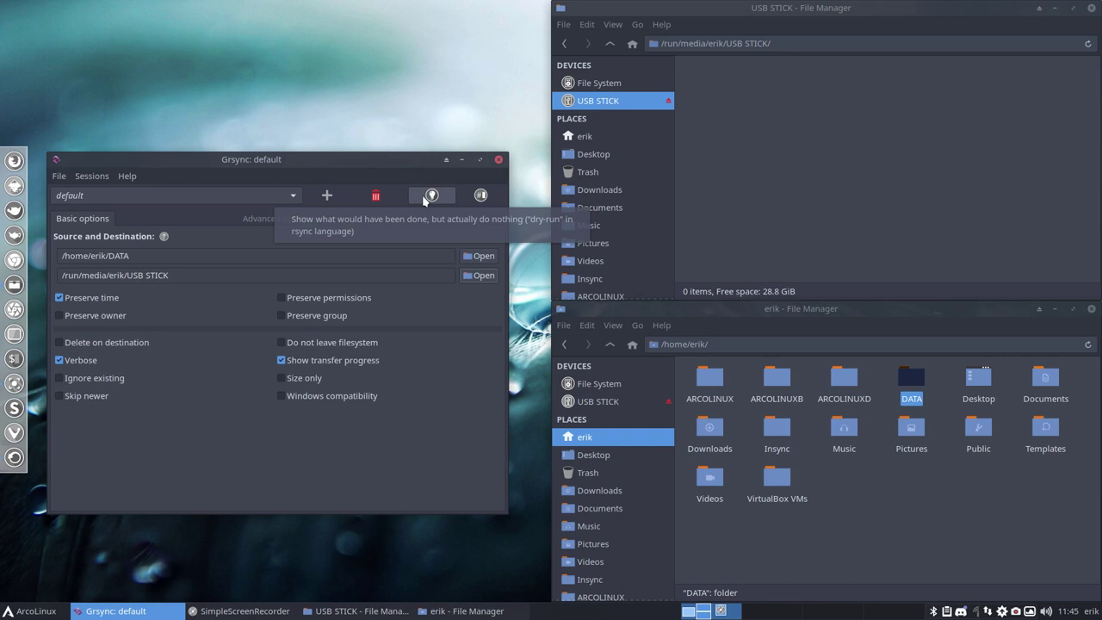
- Run the default session's synchronization for real and move its progress dialog up over the directory settings
left_click(481, 196)
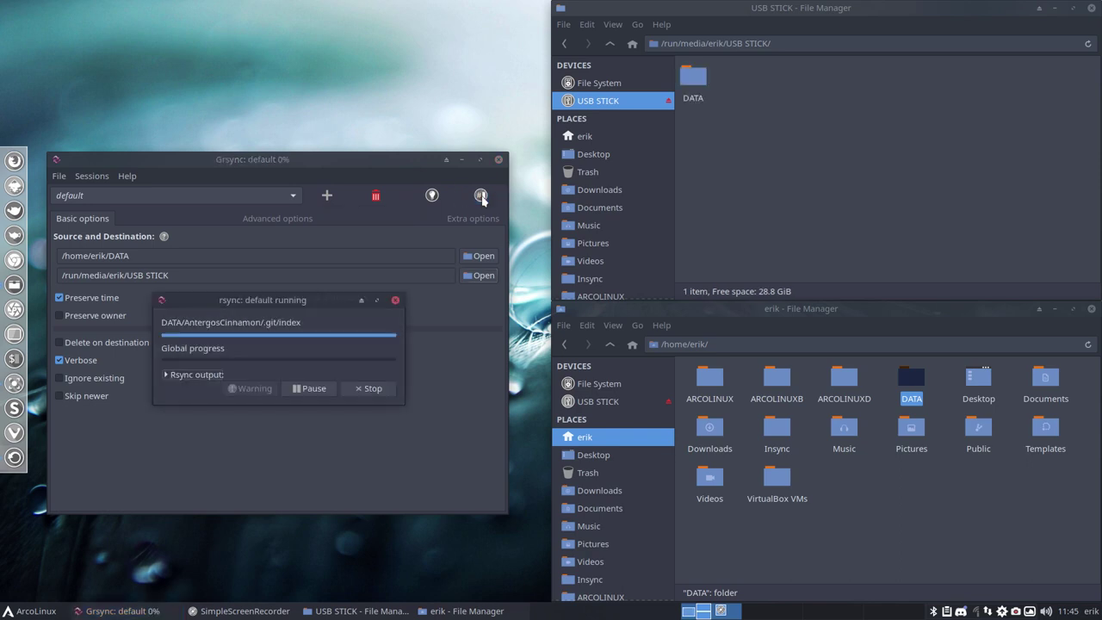
left_click_drag(275, 301, 285, 222)
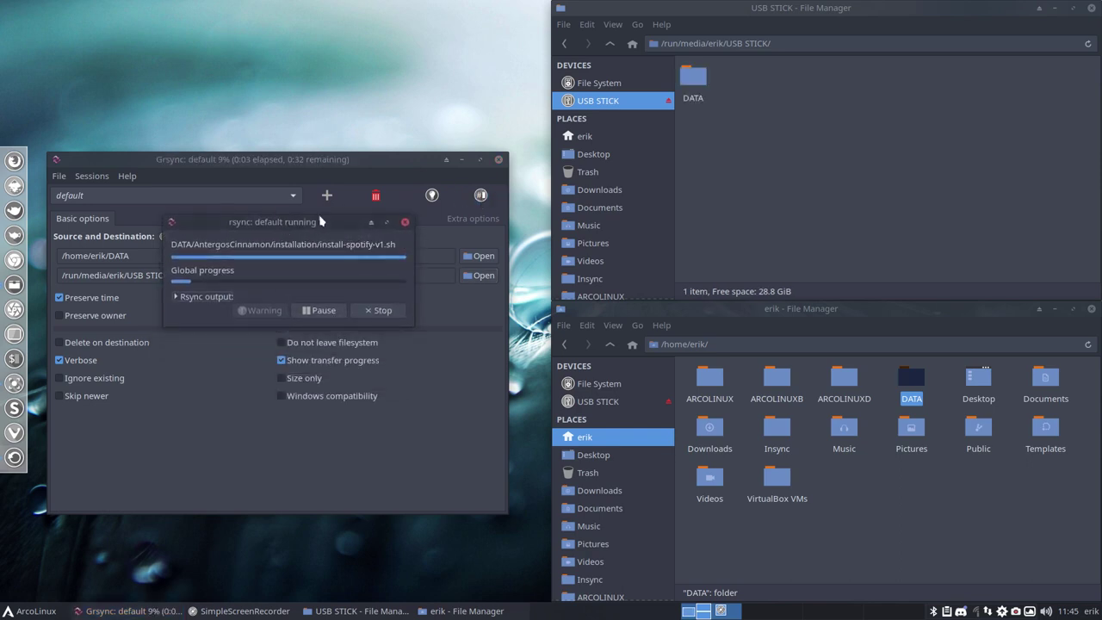
- Open the DATA folder on the USB stick and inspect its contents, including the Ultimate-Ubuntu-16.10 folder, during the transfer
double_click(693, 77)
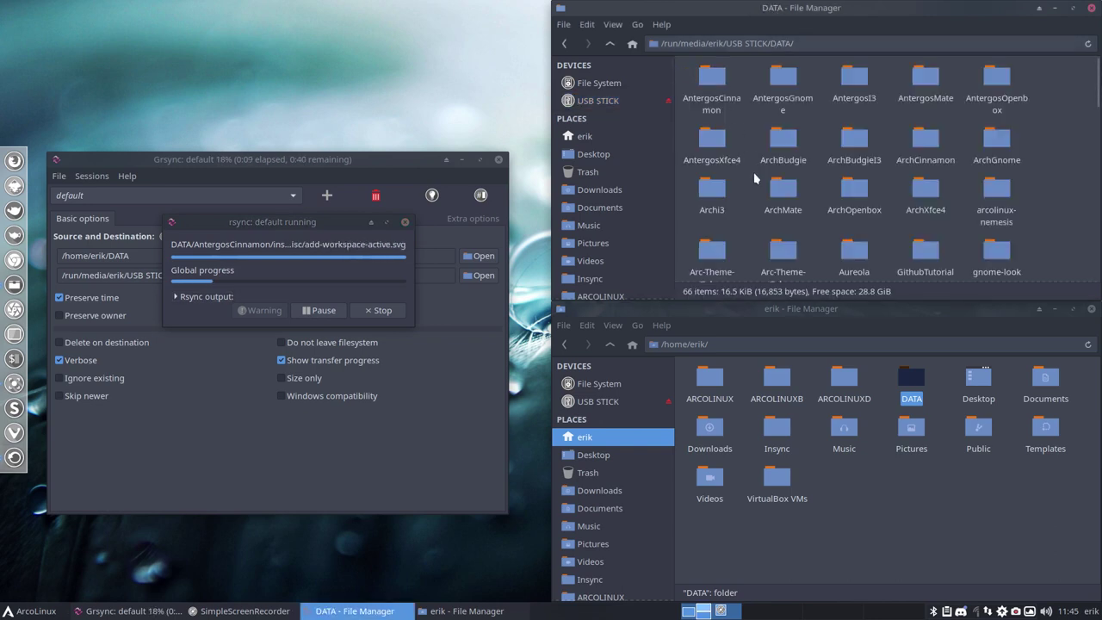
scroll(754, 178, "down", 10)
scroll(754, 173, "down", 5)
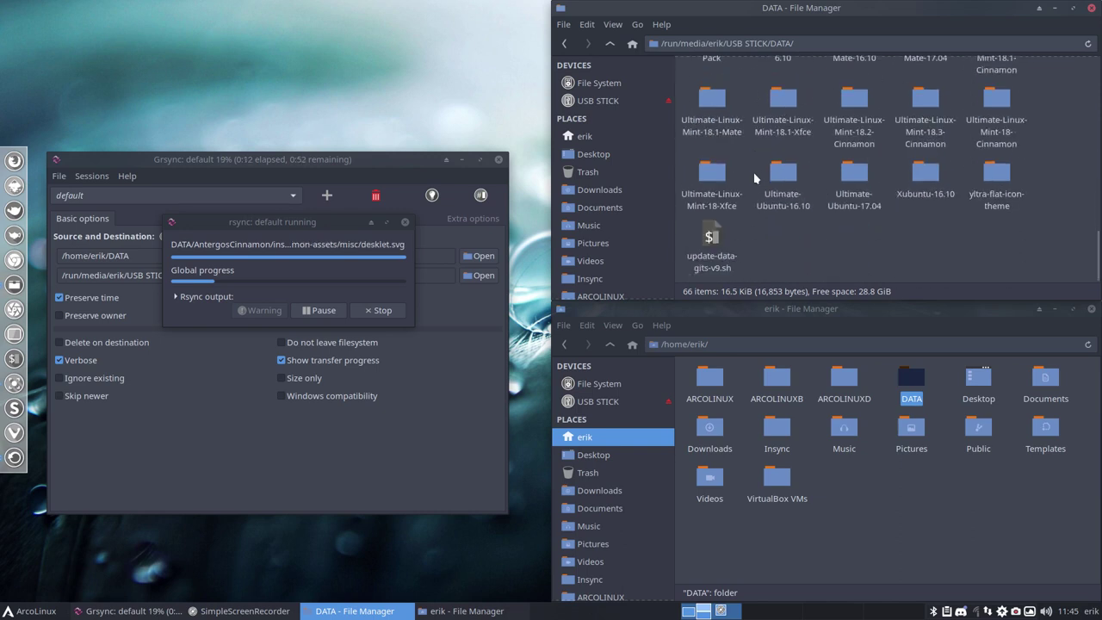
left_click(722, 243)
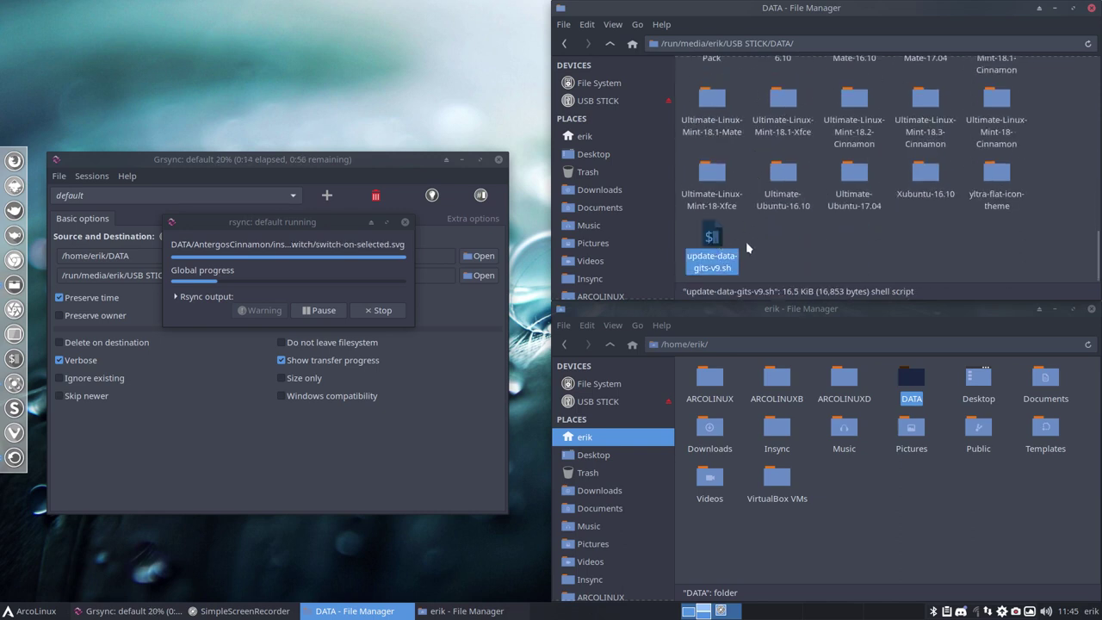
double_click(780, 169)
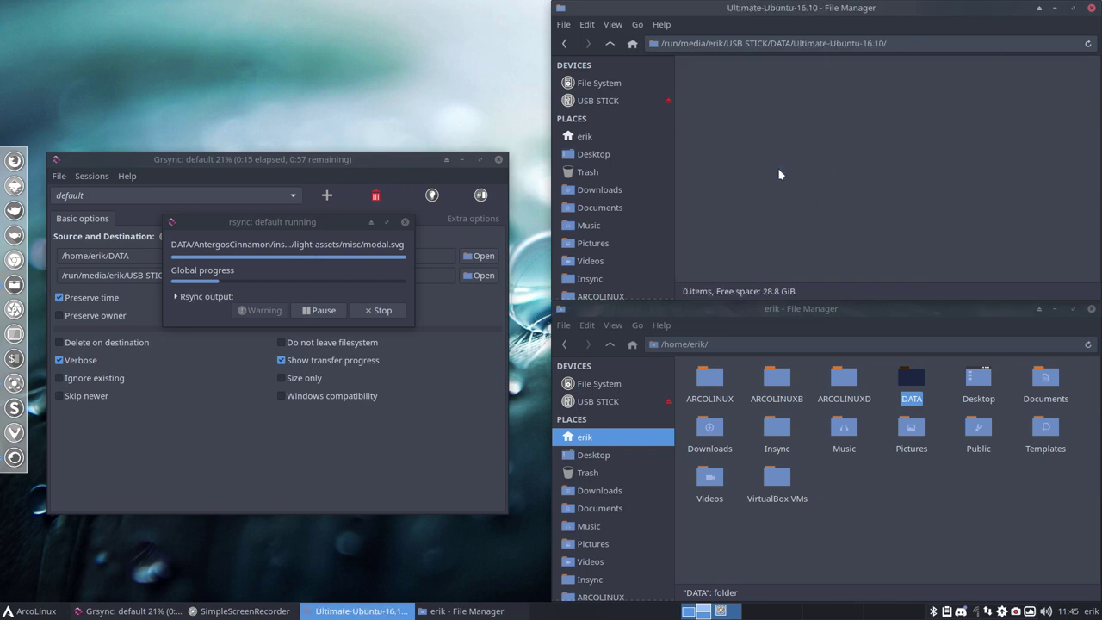
left_click(609, 43)
scroll(729, 121, "up", 5)
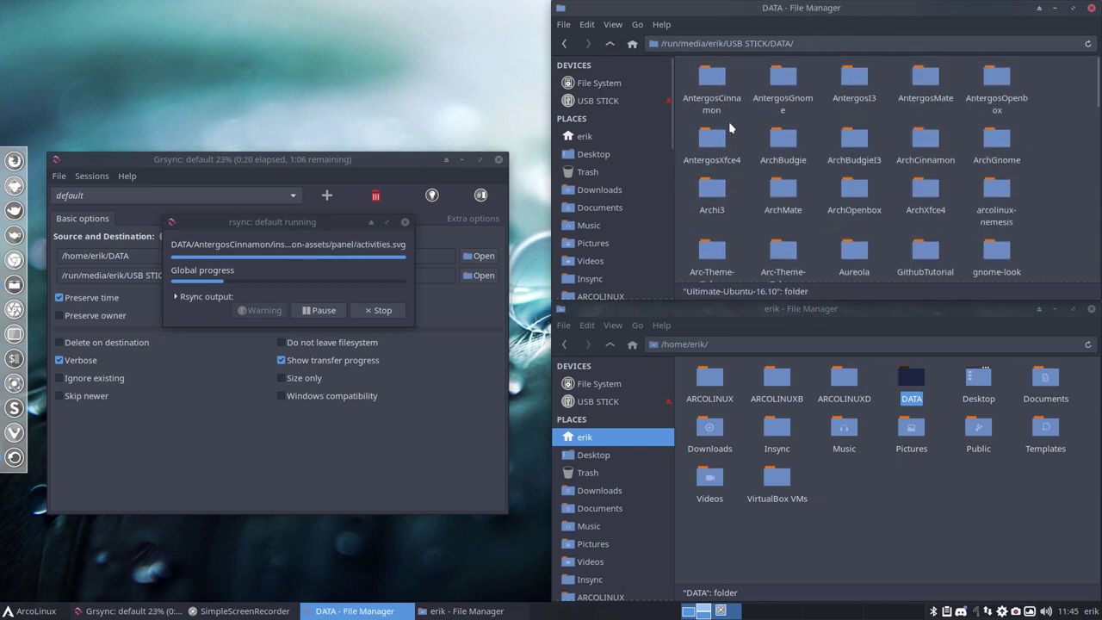
- Check the contents of the AntergosCinnamon, AntergosGnome, AntergosI3, AntergosMate, AntergosOpenbox and AntergosXfce4 folders on the stick one by one
double_click(711, 79)
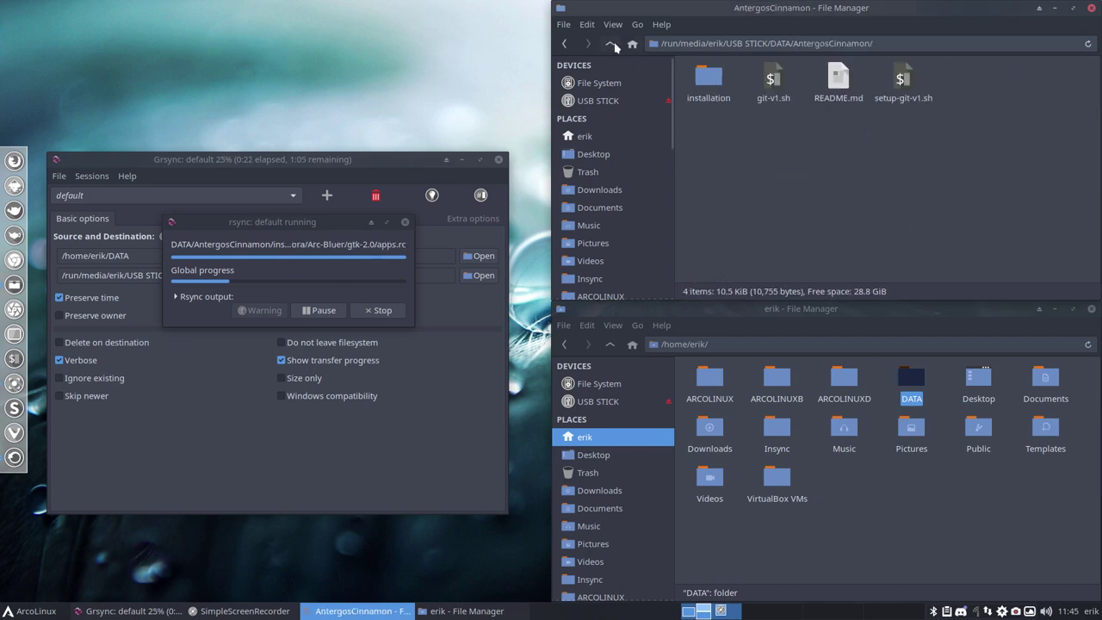
key("BackSpace")
double_click(778, 81)
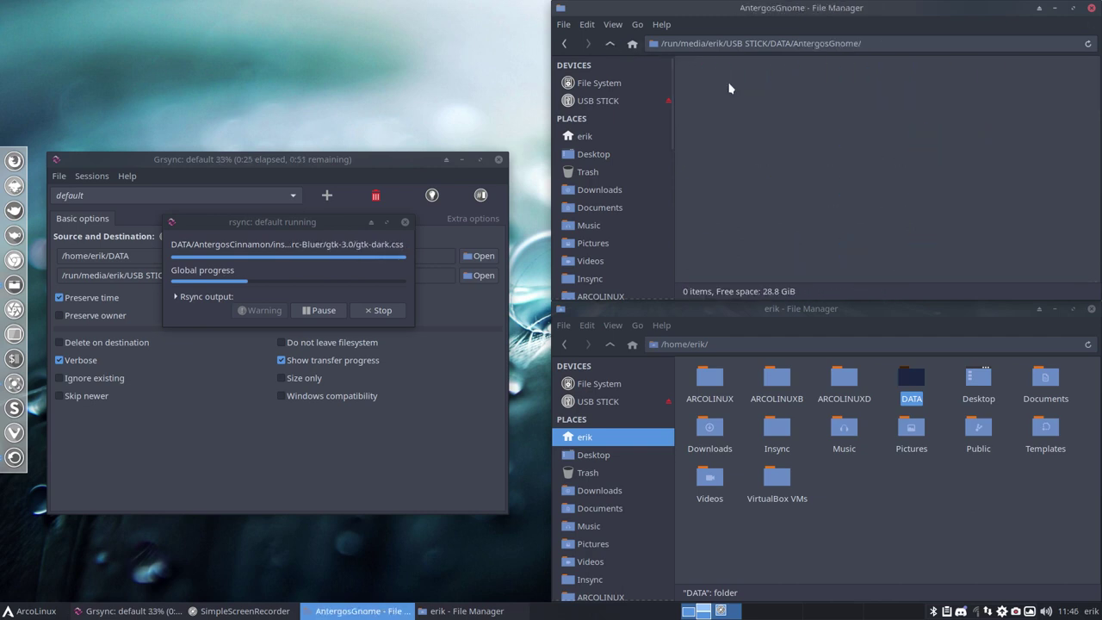
left_click(606, 45)
double_click(851, 77)
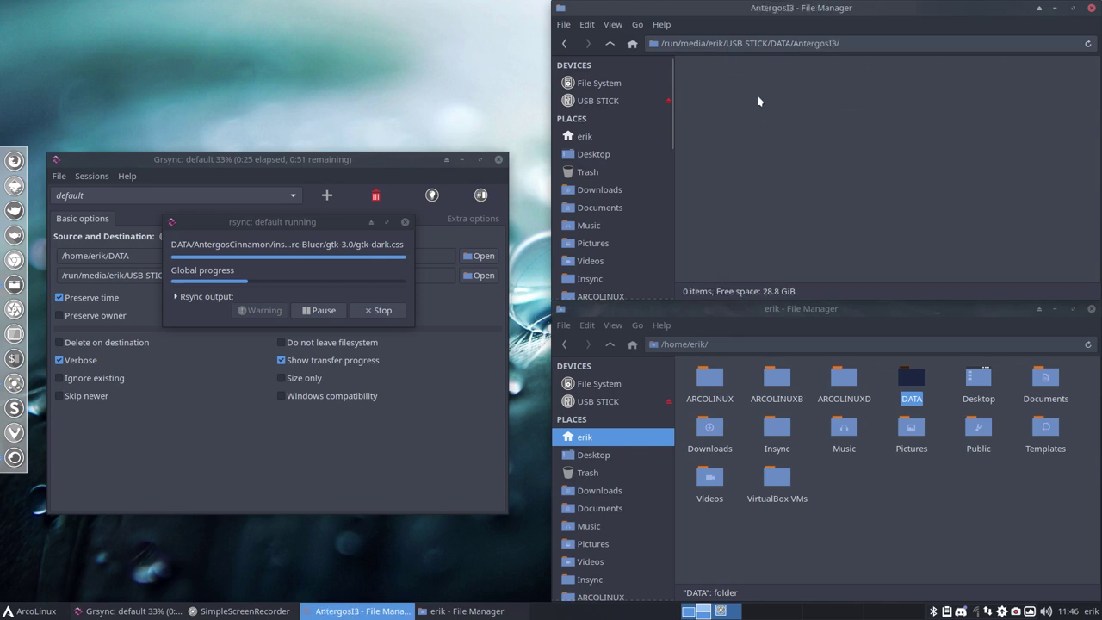
left_click(608, 44)
double_click(936, 82)
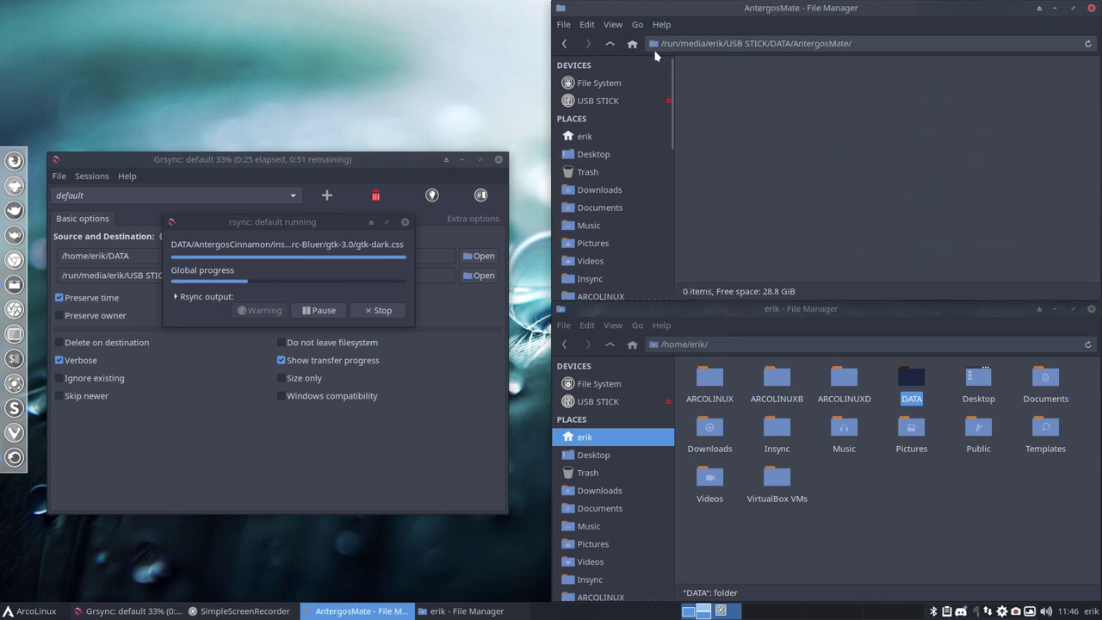
left_click(608, 44)
double_click(1003, 90)
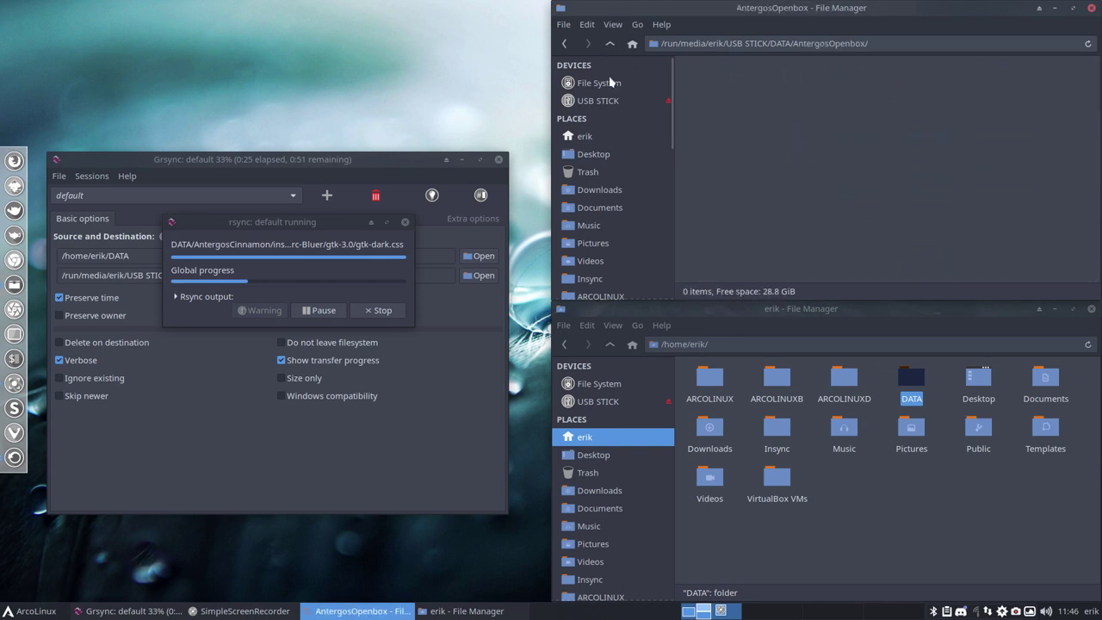
left_click(606, 44)
double_click(724, 139)
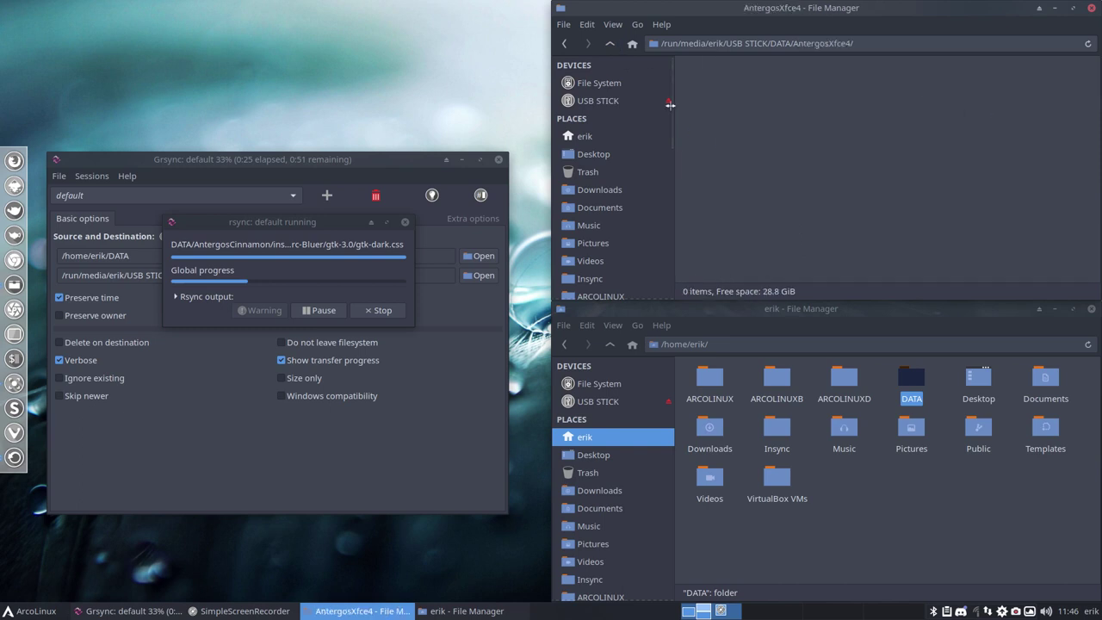
left_click(609, 44)
- Check the AntergosCinnamon folder on the stick again, including its installation subfolder, and return to the DATA folder
left_click(717, 78)
double_click(717, 77)
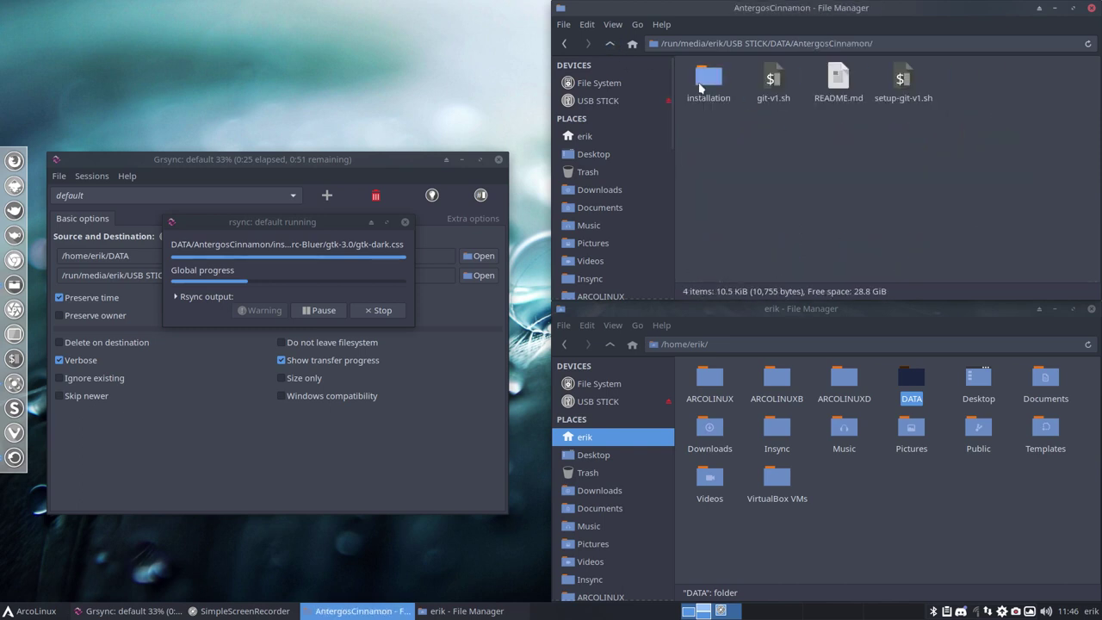
double_click(718, 110)
left_click(610, 43)
left_click(609, 43)
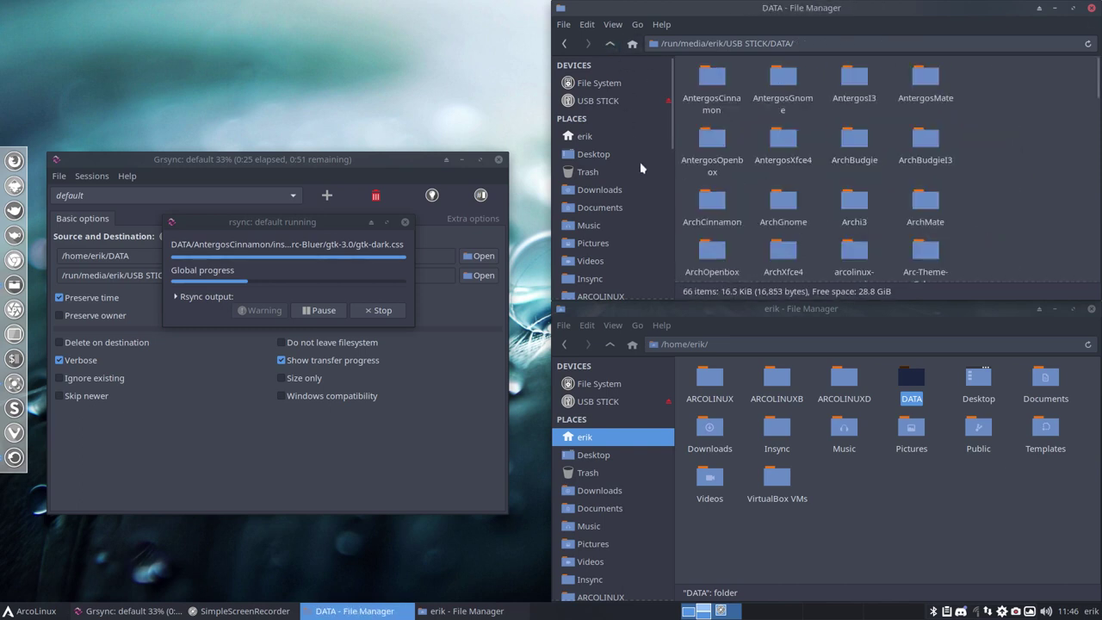